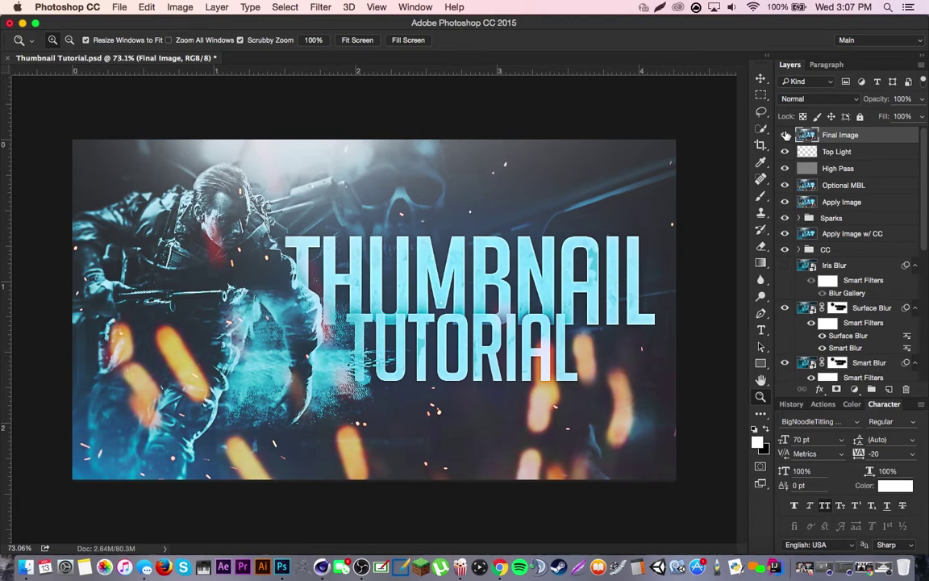
- Hide the layers and groups from Final Image down through the Smart Blur layer
drag(787, 138, 785, 282)
scroll(784, 283, down, 3)
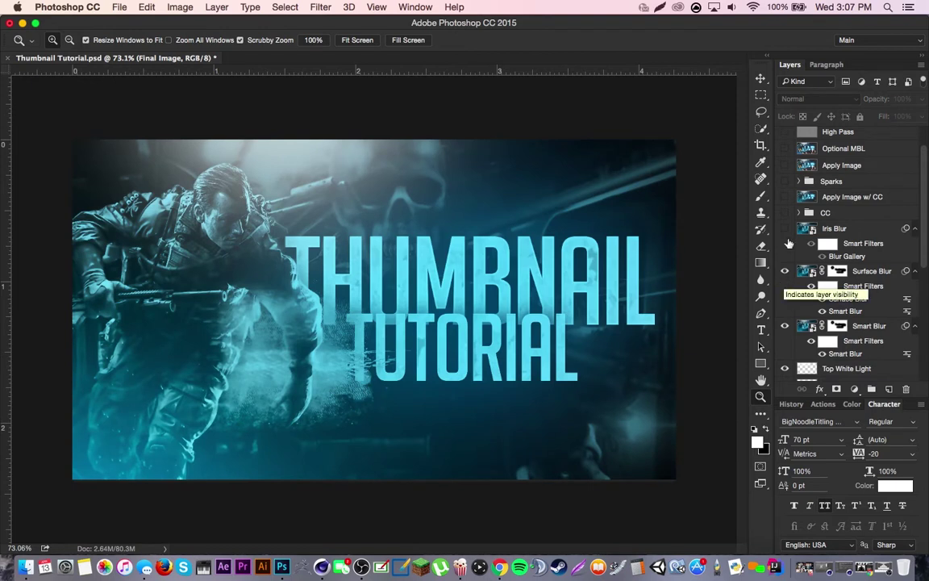
drag(785, 275, 783, 358)
scroll(783, 358, down, 3)
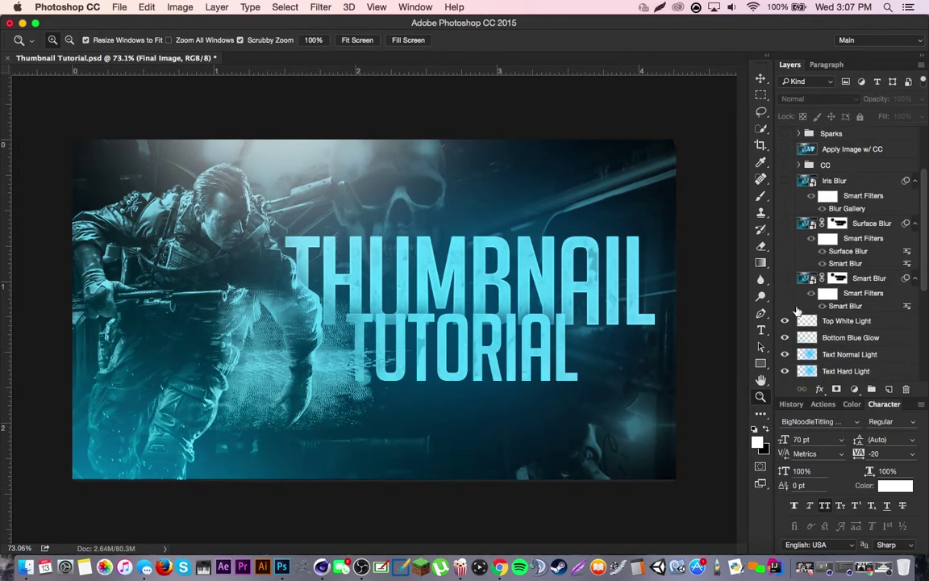
- Hide Top White Light, Bottom Blue Glow, the four text light layers, Gradient Map 2 and Soldier
drag(784, 321, 785, 378)
scroll(784, 381, down, 3)
scroll(784, 380, down, 2)
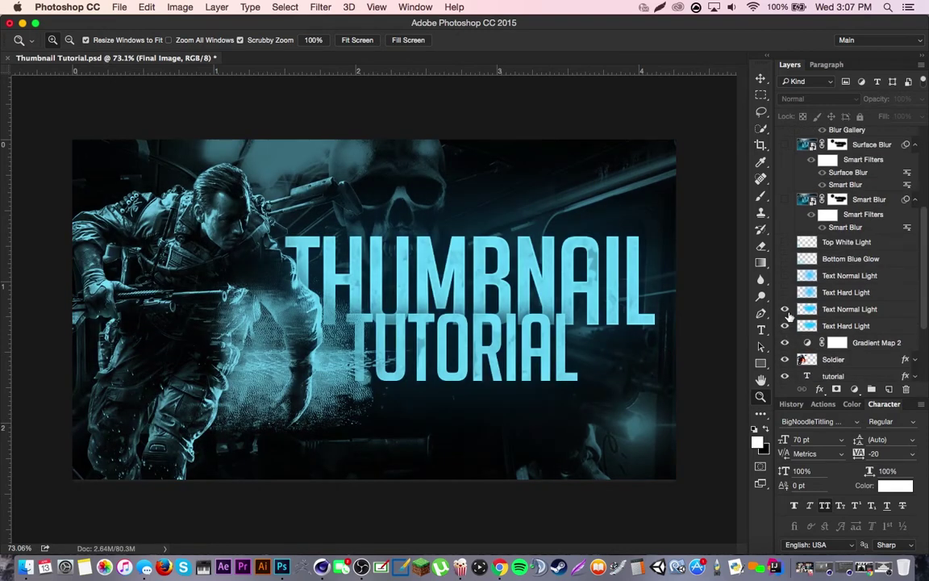
drag(785, 325, 787, 359)
scroll(787, 359, down, 3)
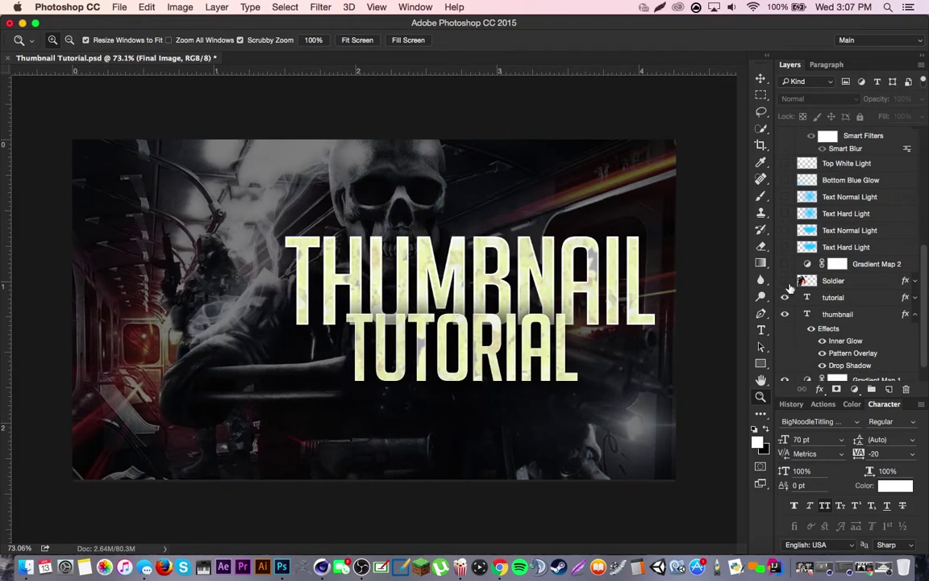
- Hide the tutorial and thumbnail text layers and Gradient Map 1, leaving only the BG layer visible
drag(785, 297, 787, 316)
click(787, 320)
scroll(787, 323, down, 1)
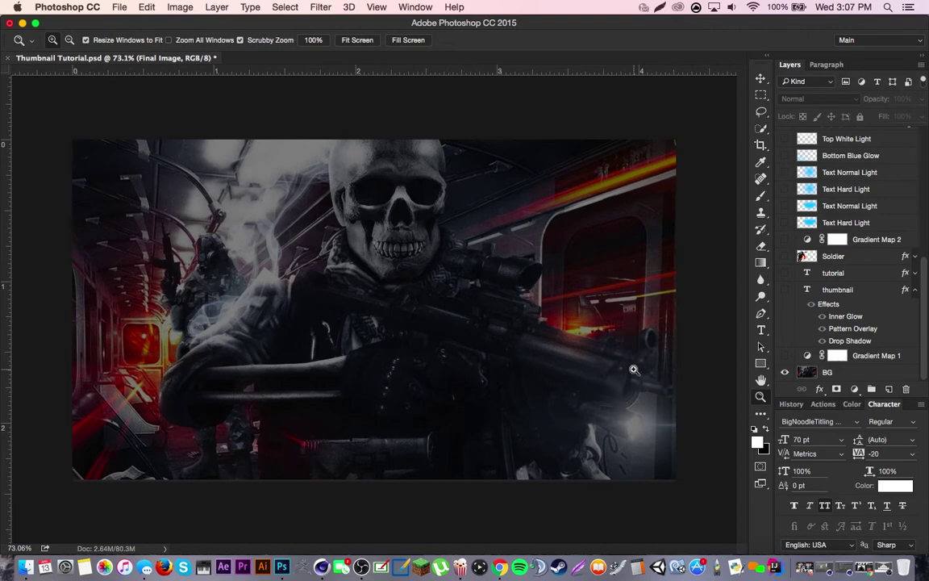
drag(489, 356, 564, 339)
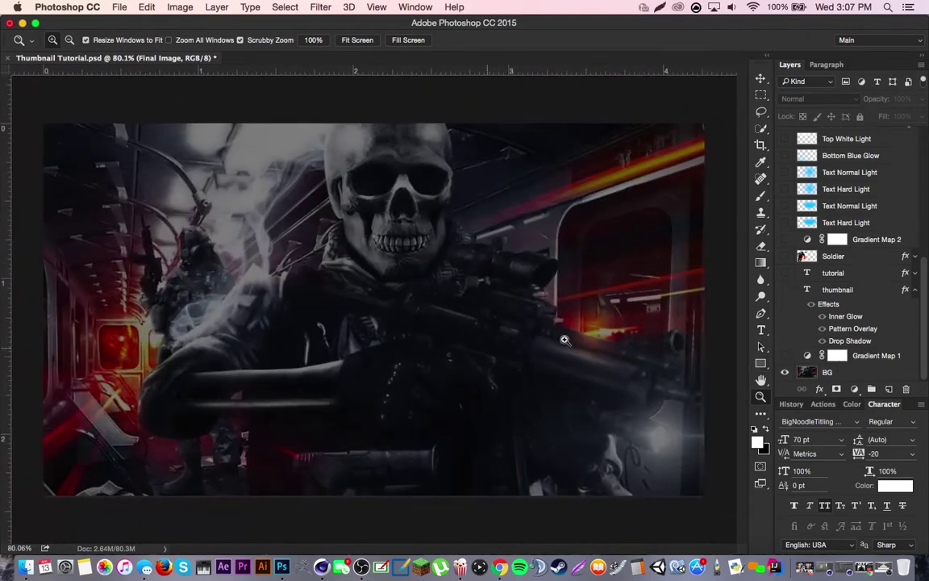
- Show the Gradient Map 1 layer and inspect its gradient in the Gradient Editor without changing it
click(787, 374)
double_click(809, 357)
click(607, 217)
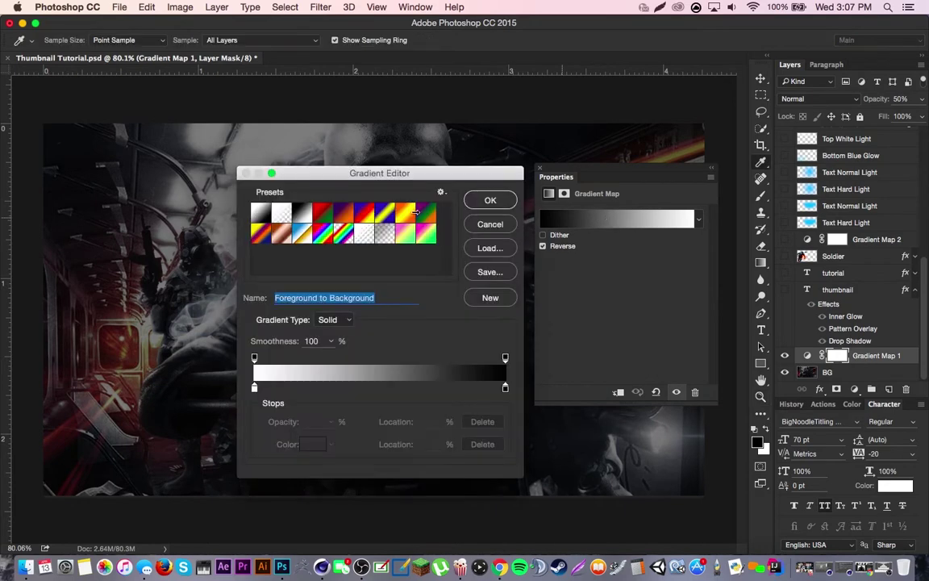
click(503, 226)
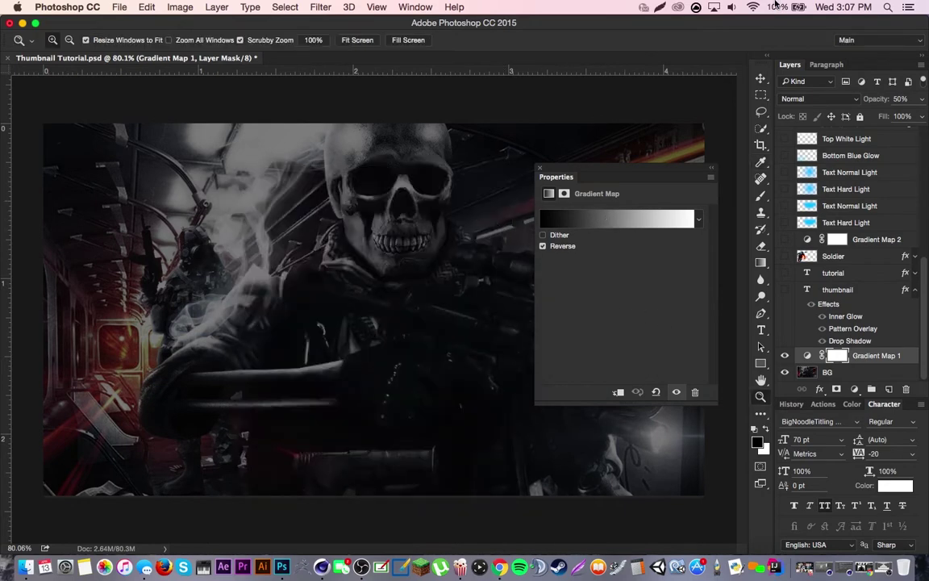
- Compare the image with Gradient Map 1's Reverse option off and back on
click(558, 246)
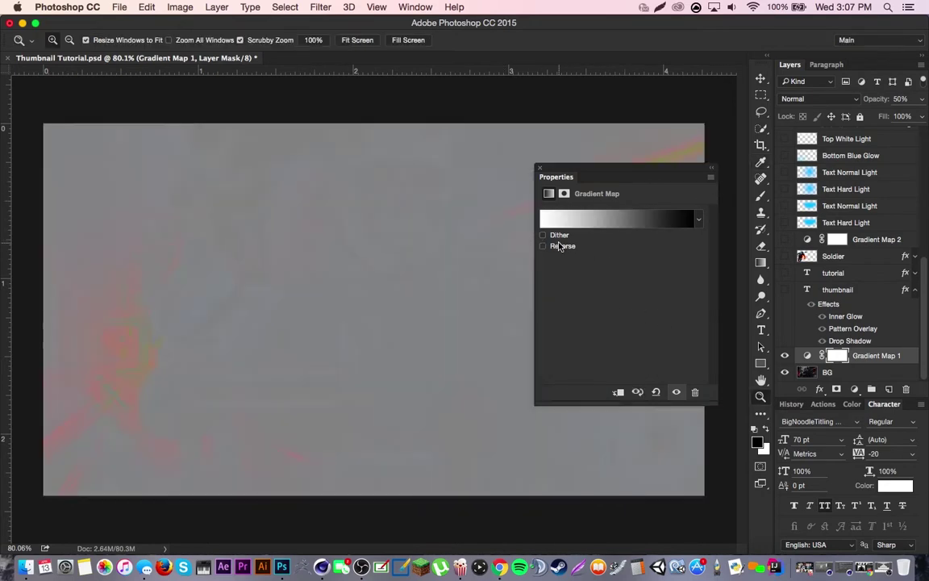
click(559, 246)
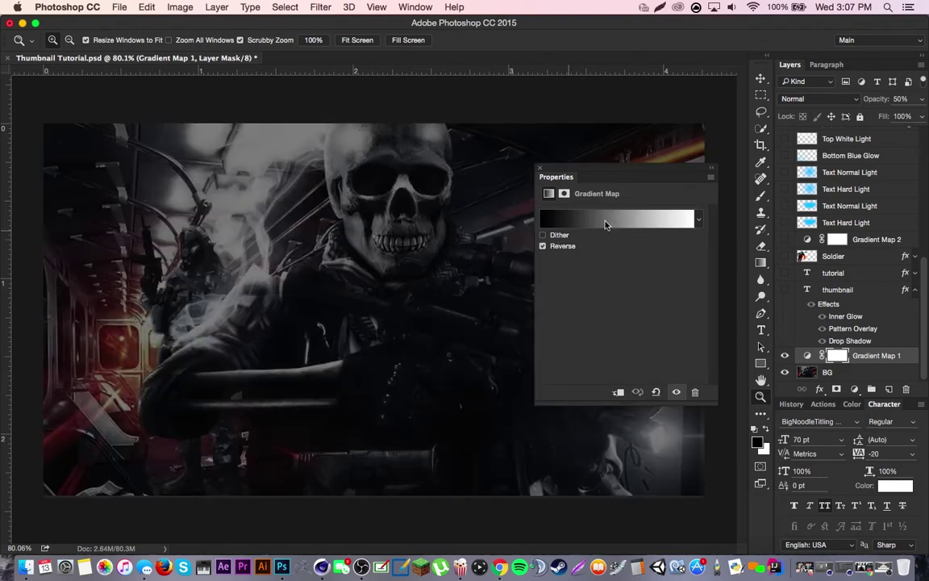
click(539, 167)
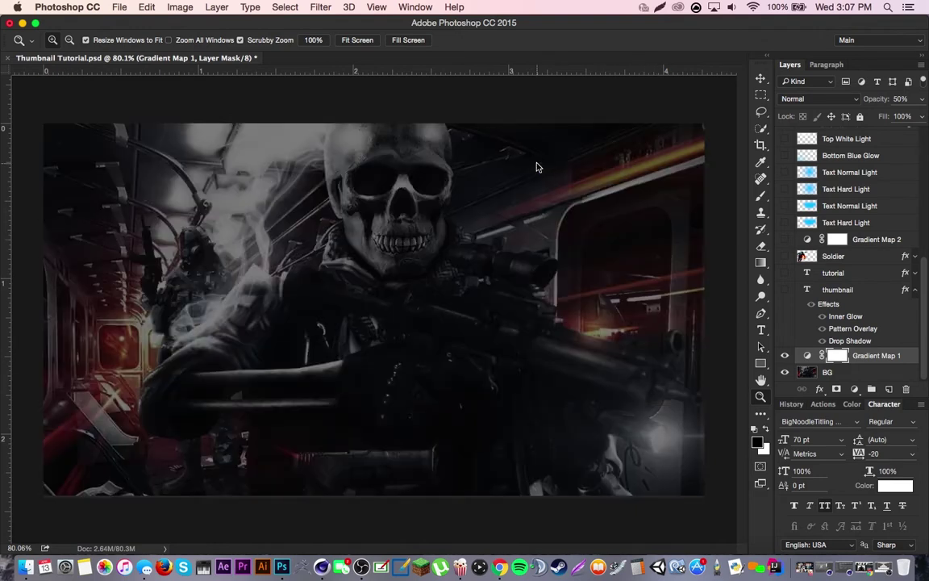
- Show the thumbnail and tutorial text layers and review the thumbnail text's Inner Glow, Pattern Overlay and Drop Shadow settings
click(785, 290)
click(786, 274)
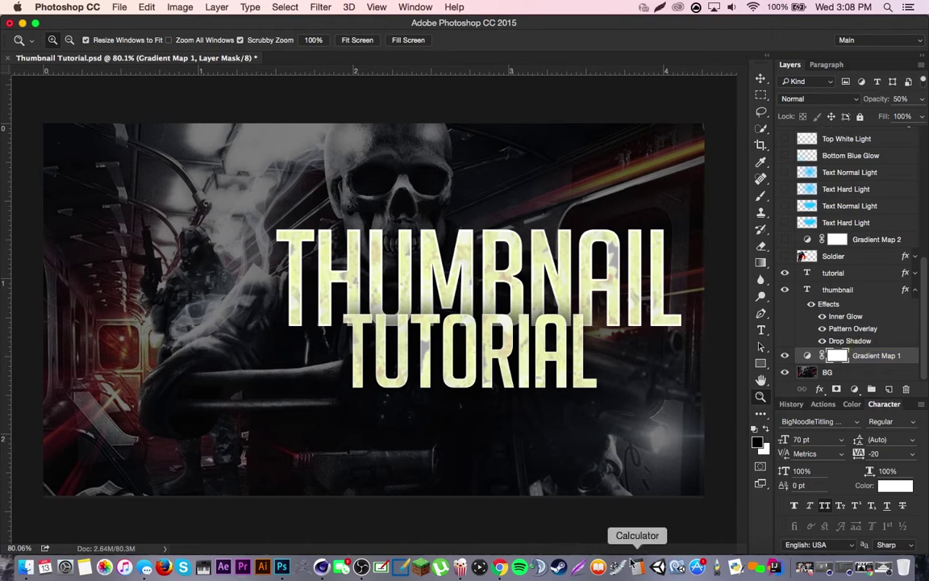
double_click(843, 316)
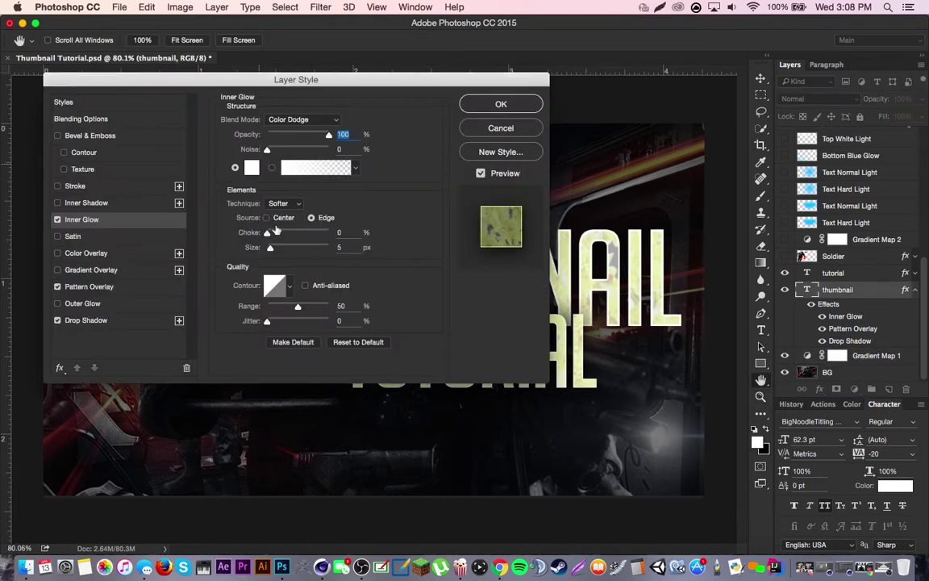
click(108, 288)
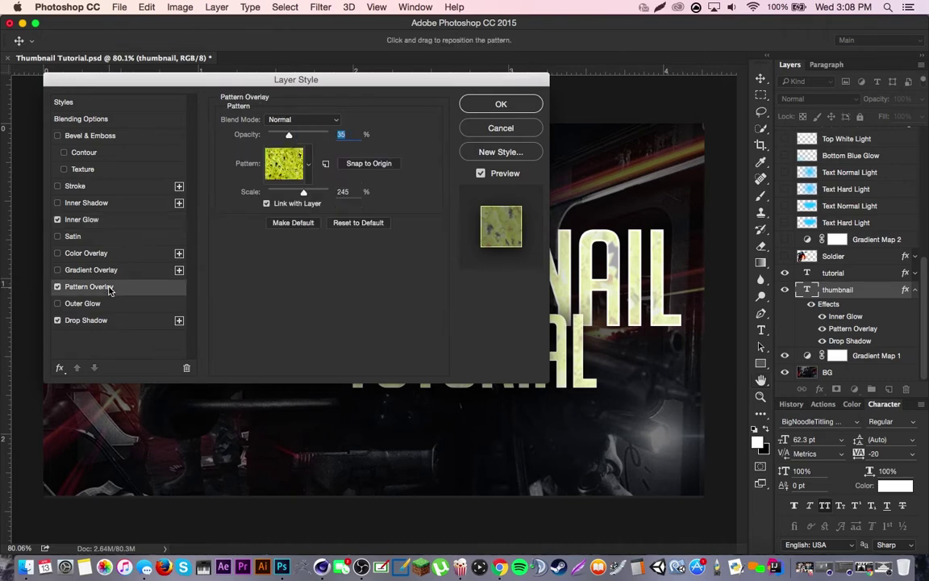
click(115, 320)
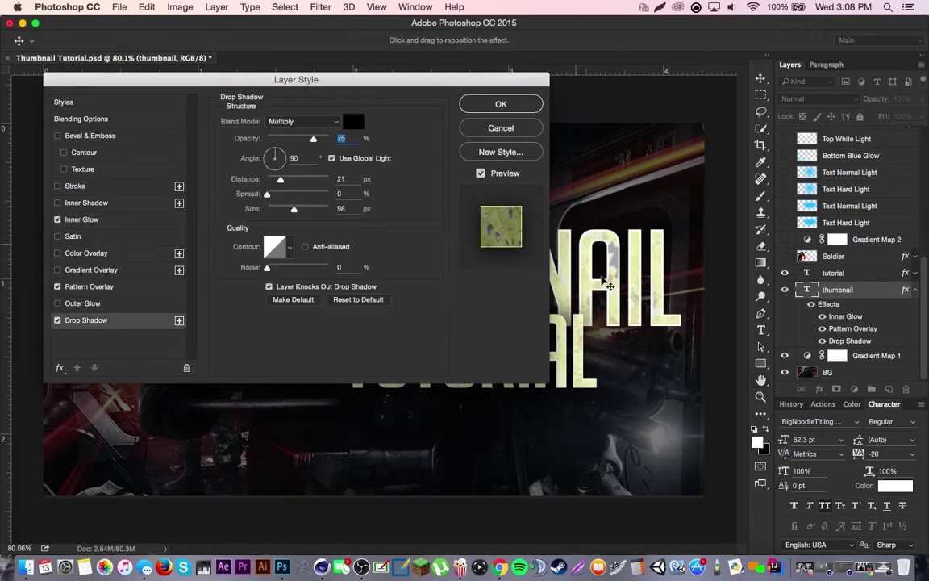
click(536, 127)
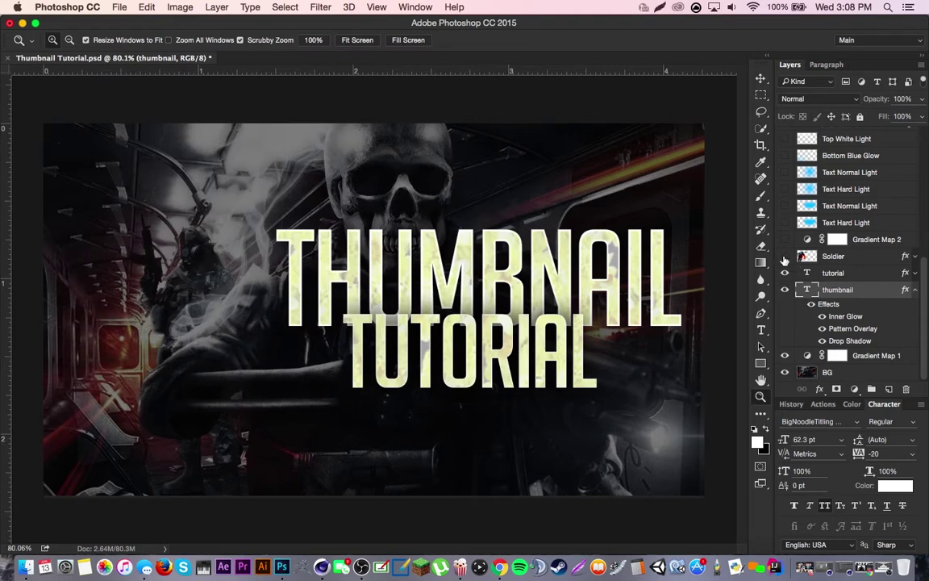
- Show the Soldier and Gradient Map 2 layers, inspecting Gradient Map 2's gradient in the Gradient Editor without changing it
click(784, 257)
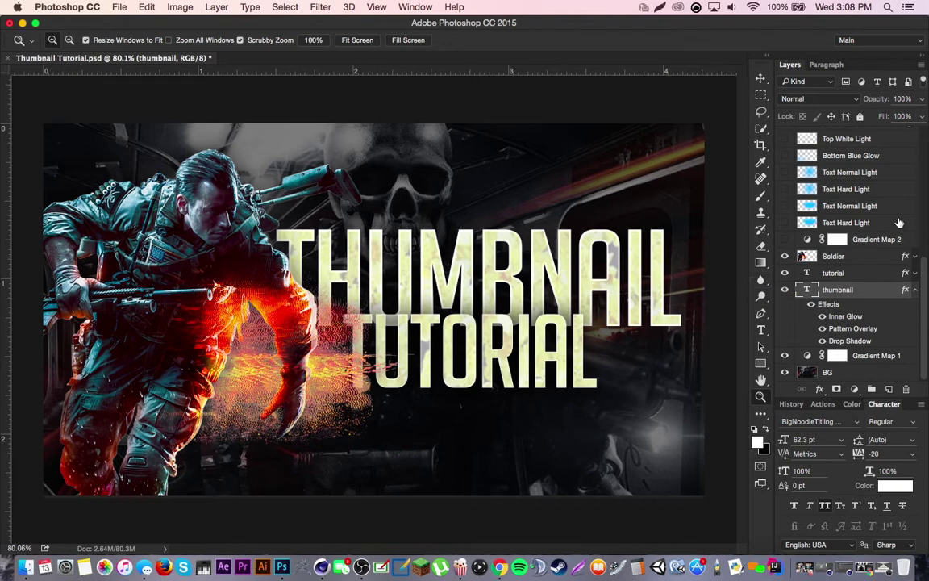
double_click(809, 241)
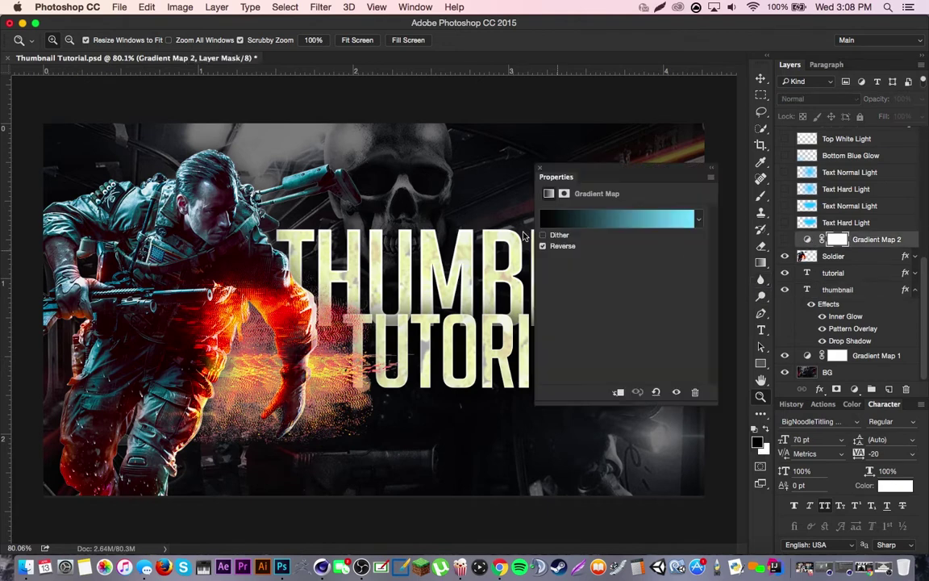
click(598, 221)
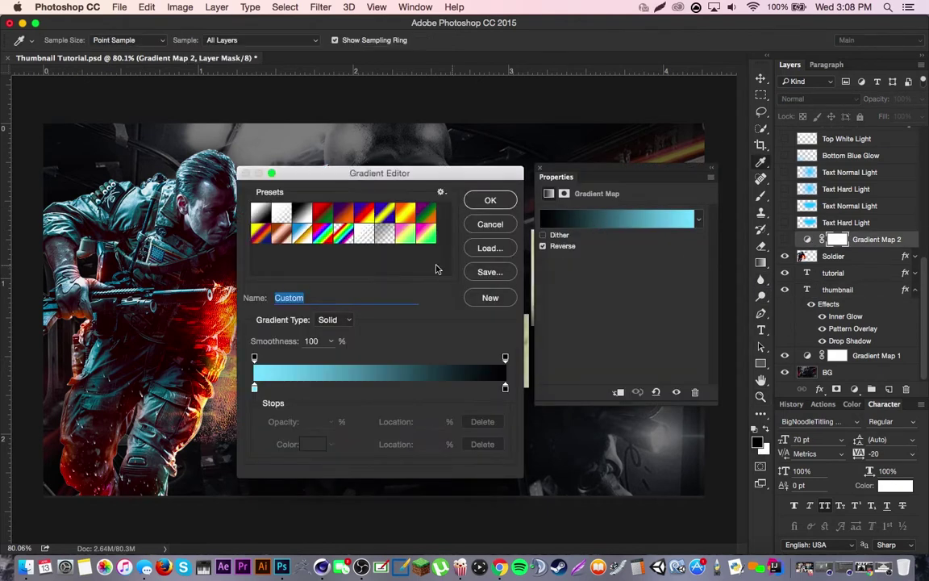
click(488, 226)
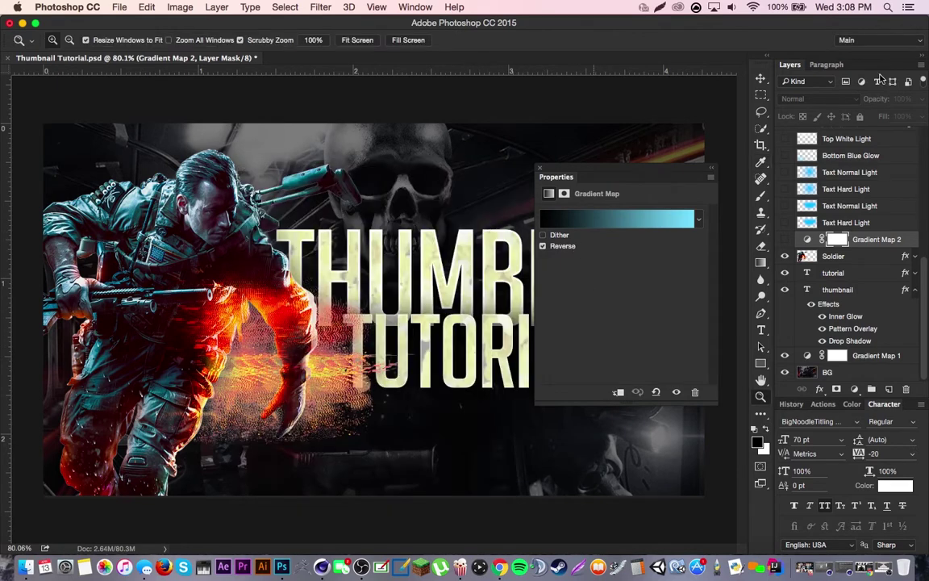
click(541, 176)
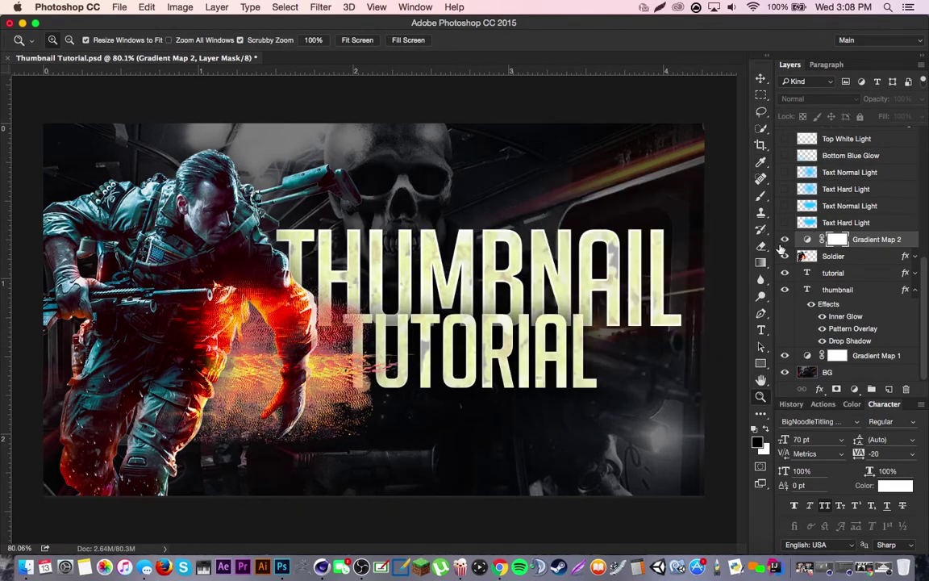
click(785, 240)
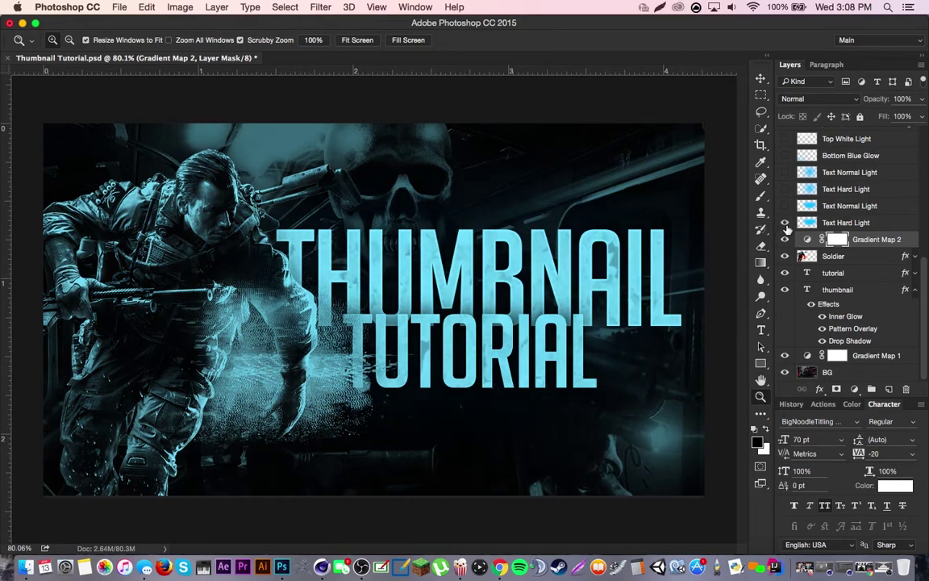
- Show the two Text Hard Light and two Text Normal Light layers above Gradient Map 2
click(784, 223)
click(785, 206)
click(785, 171)
click(785, 189)
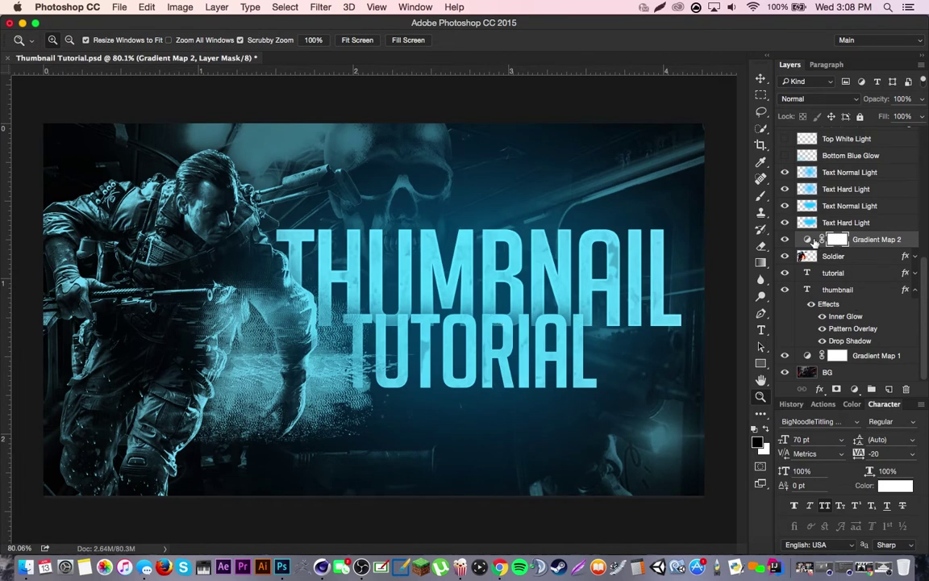
- Try changing the light blue color stop of Gradient Map 2 to purple 6b66d7
double_click(809, 239)
click(611, 219)
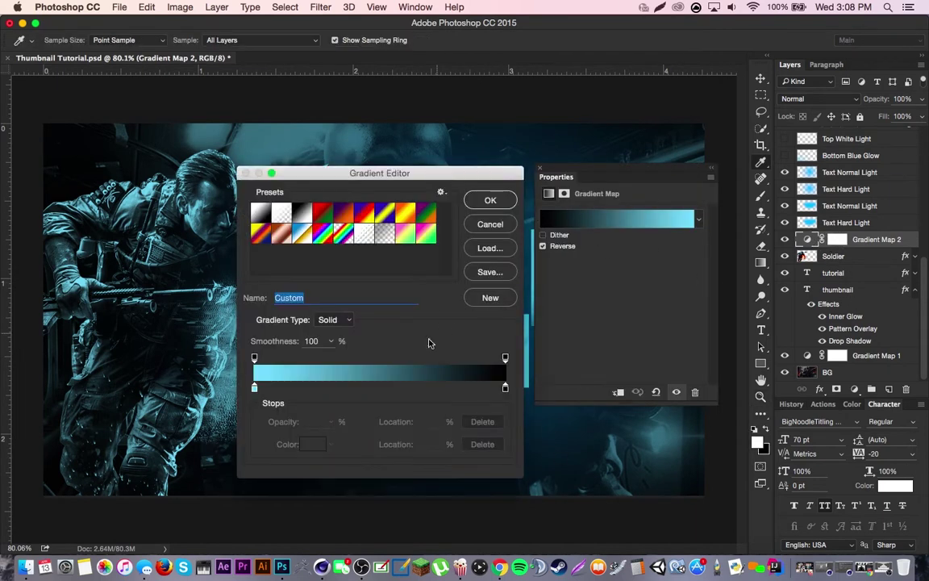
click(254, 389)
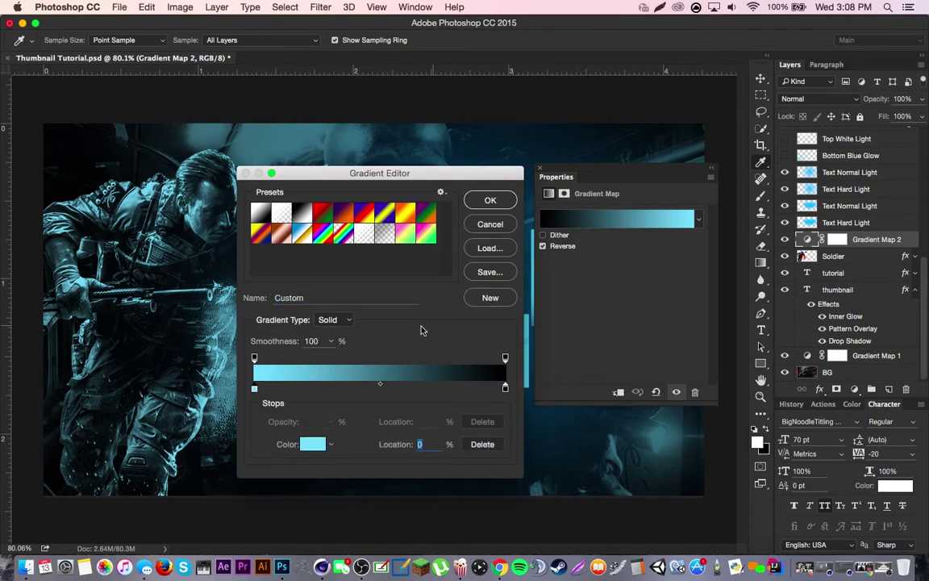
double_click(255, 391)
click(712, 200)
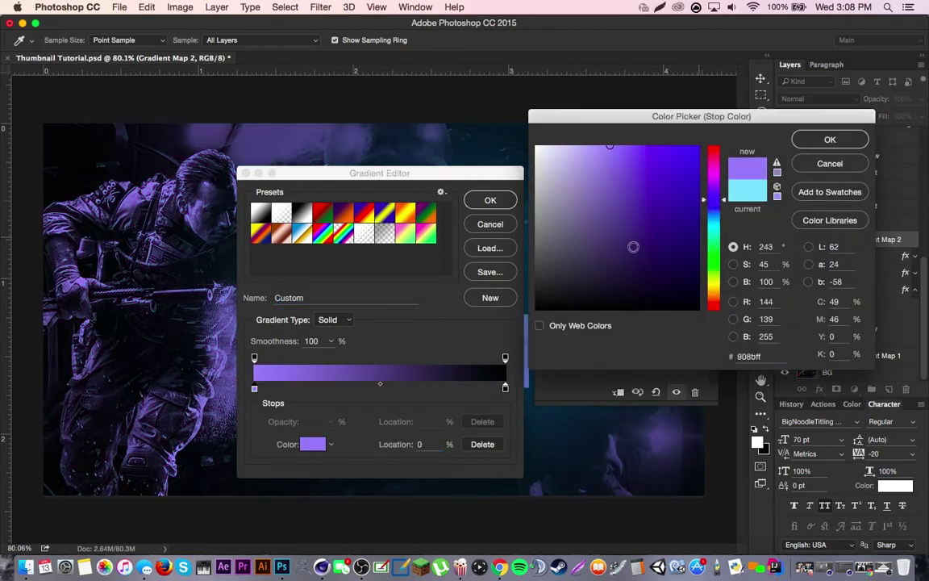
drag(632, 247, 758, 79)
mouse_move(681, 178)
mouse_down()
mouse_move(682, 187)
mouse_move(650, 161)
mouse_move(622, 200)
mouse_move(622, 171)
mouse_up()
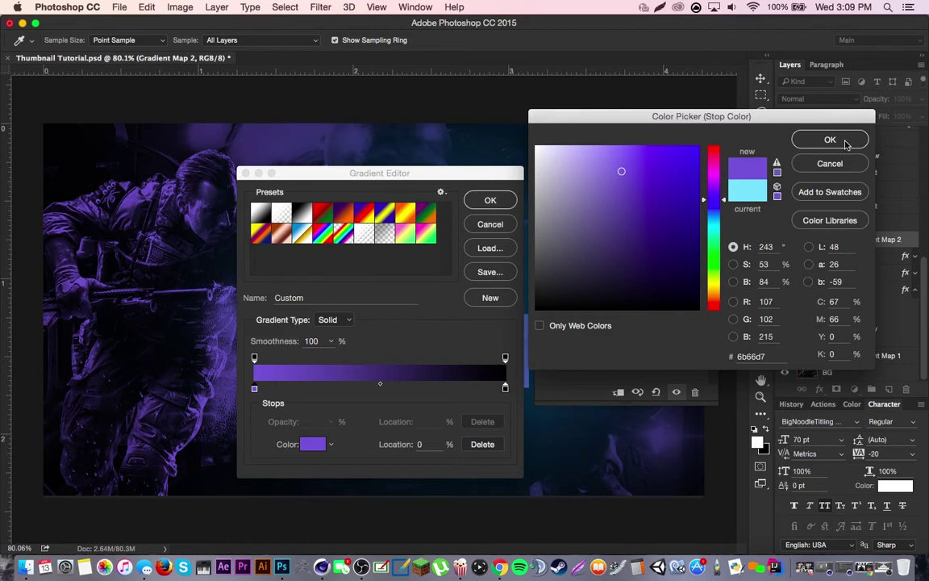
- Try grey a6a5b2 for Gradient Map 2's color stop, view the image, and discard the gradient changes
drag(444, 175, 441, 213)
drag(592, 271, 544, 232)
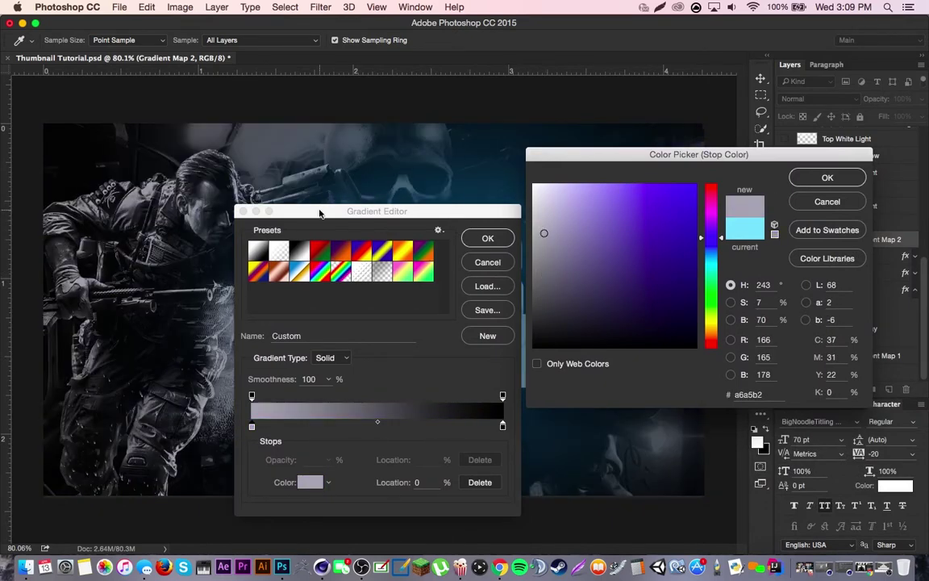
drag(320, 214, 622, 298)
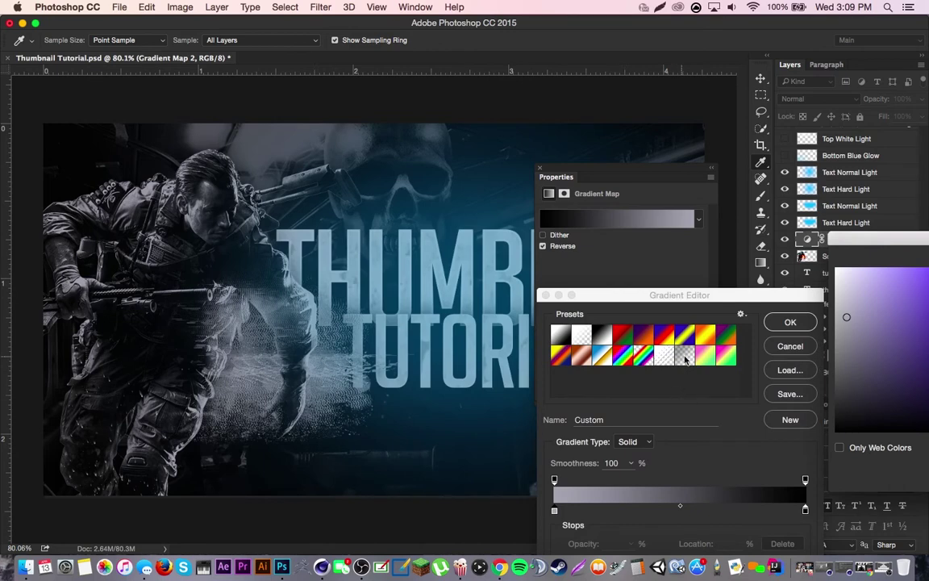
drag(682, 299, 217, 304)
click(652, 298)
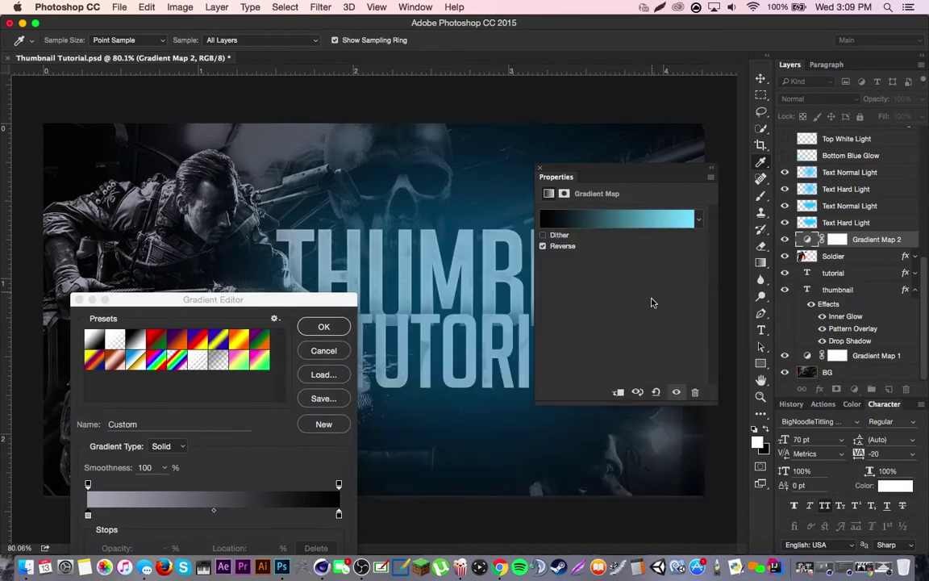
click(332, 347)
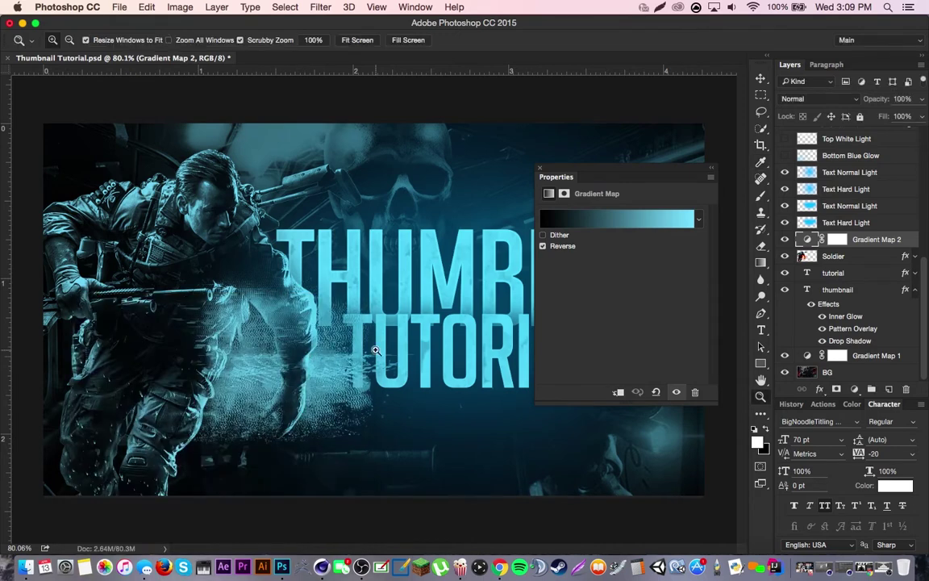
click(540, 171)
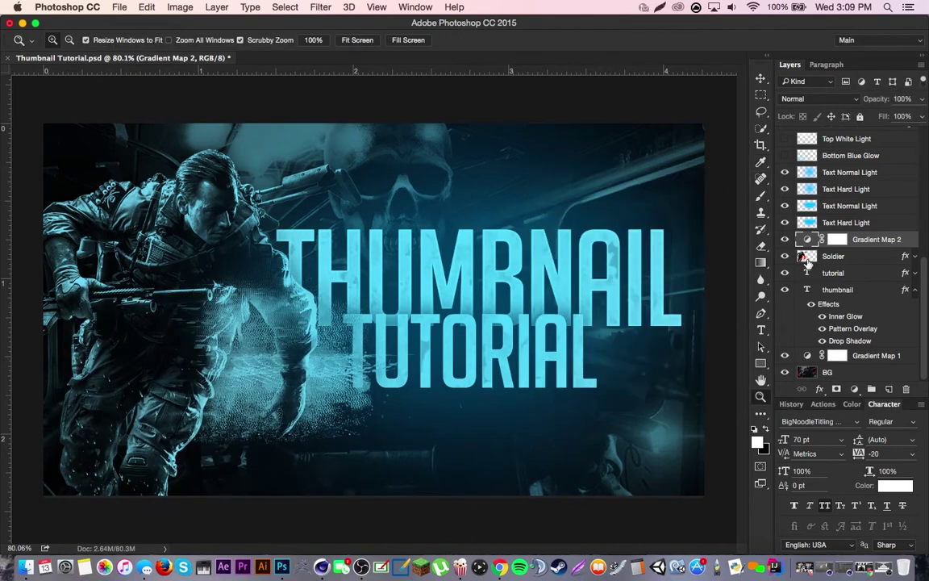
- Try shifting the lower Text Hard Light layer's hue to -24 with Hue/Saturation, and discard the adjustment
click(846, 206)
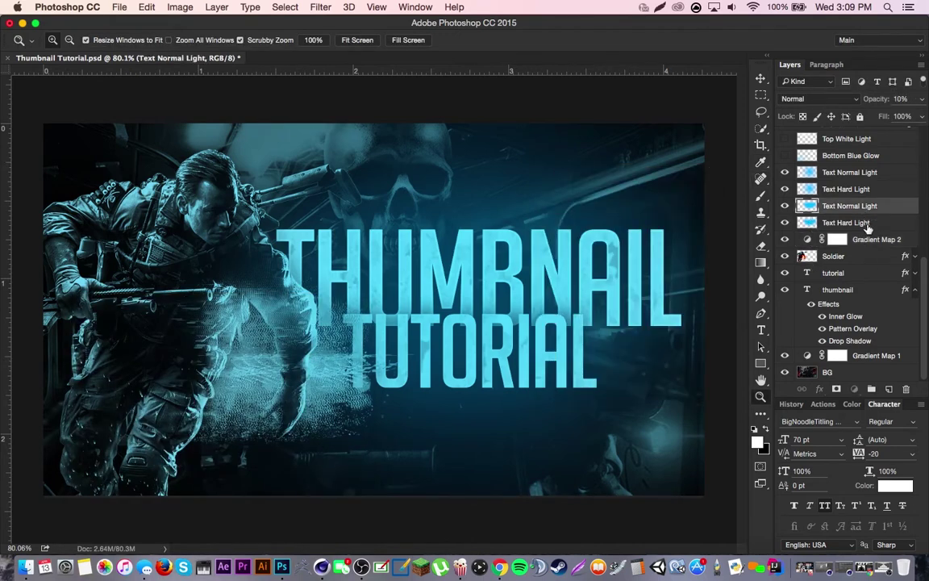
click(865, 225)
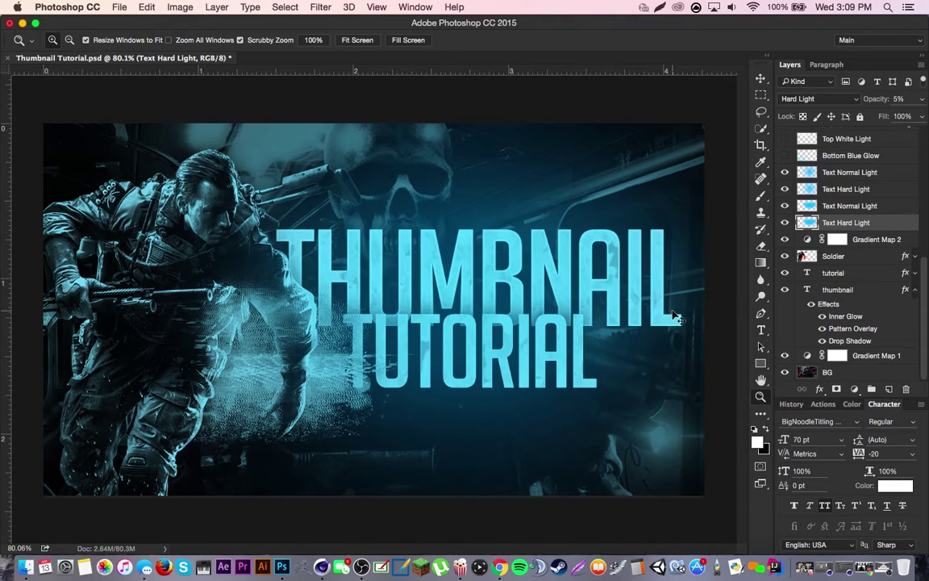
key(super+u)
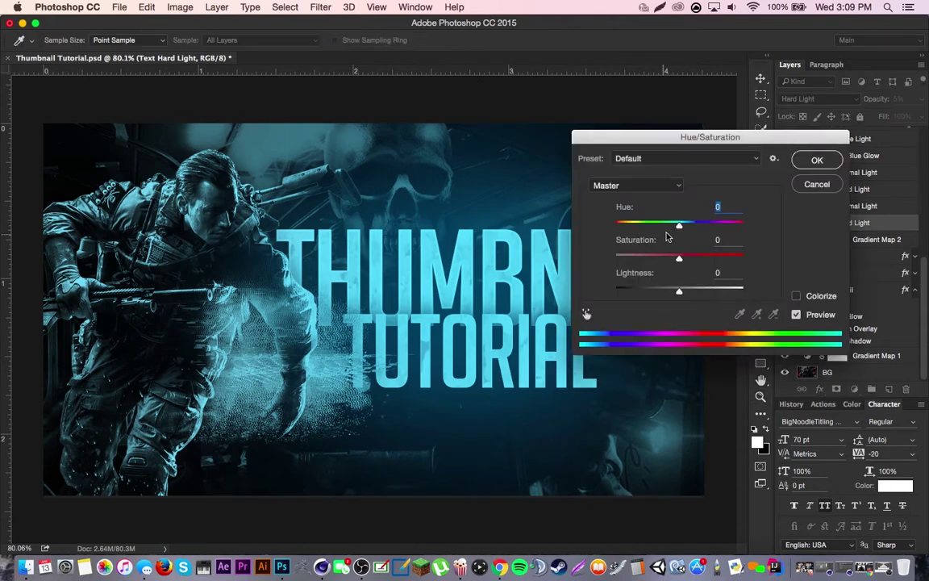
drag(679, 226, 613, 229)
mouse_move(673, 225)
mouse_down()
mouse_move(716, 226)
mouse_move(664, 226)
mouse_up()
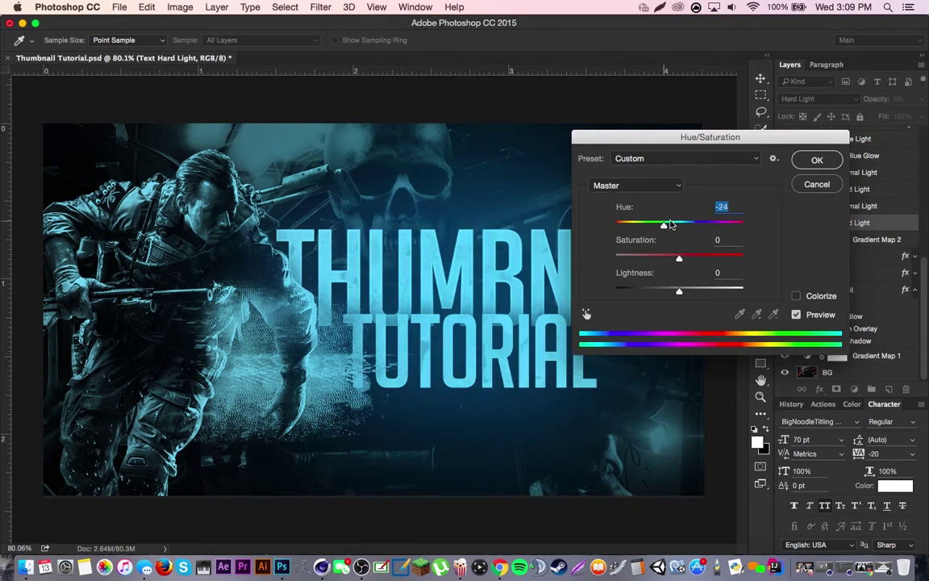
click(816, 185)
key(z)
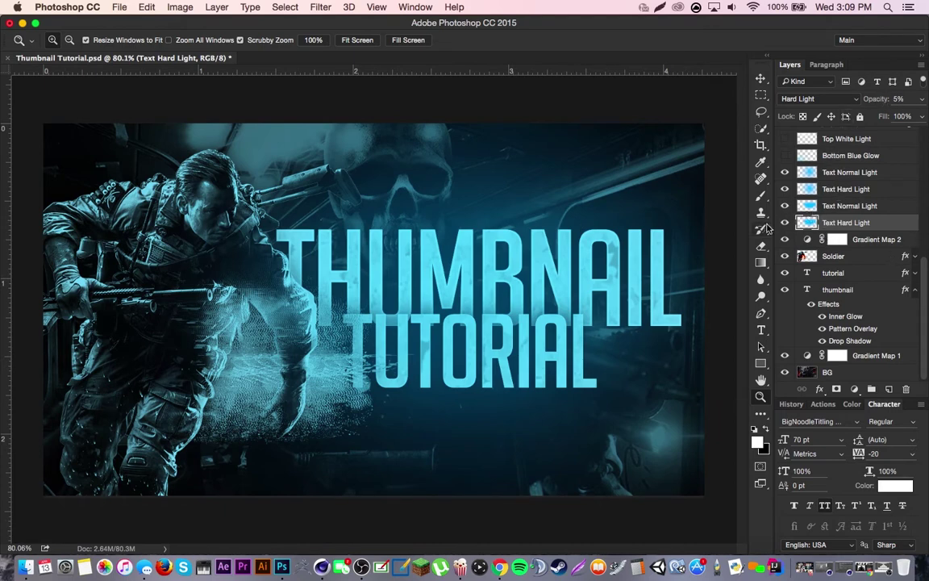
- Examine the blend mode and opacity of the lower Text Normal Light layer and the upper pair of text light layers
click(865, 213)
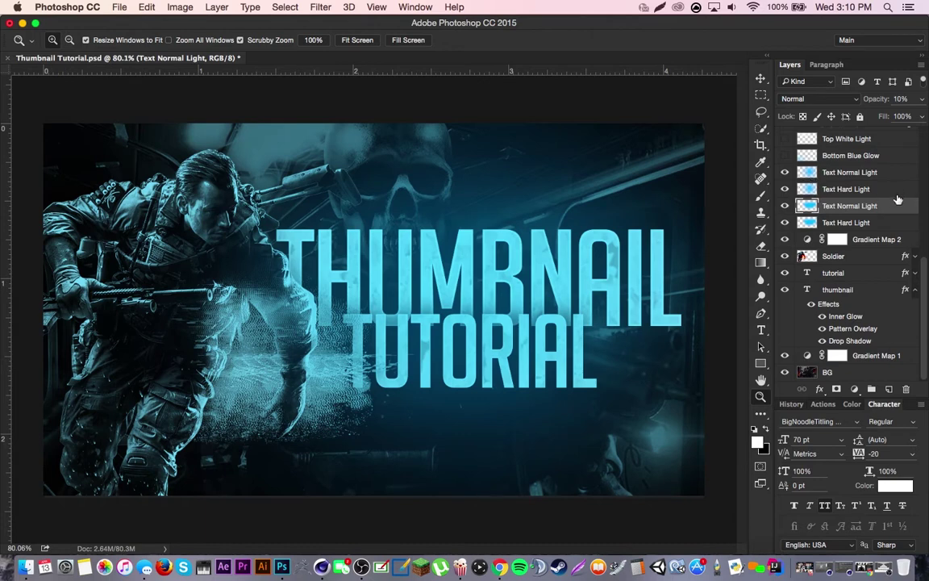
scroll(831, 205, up, 2)
click(870, 227)
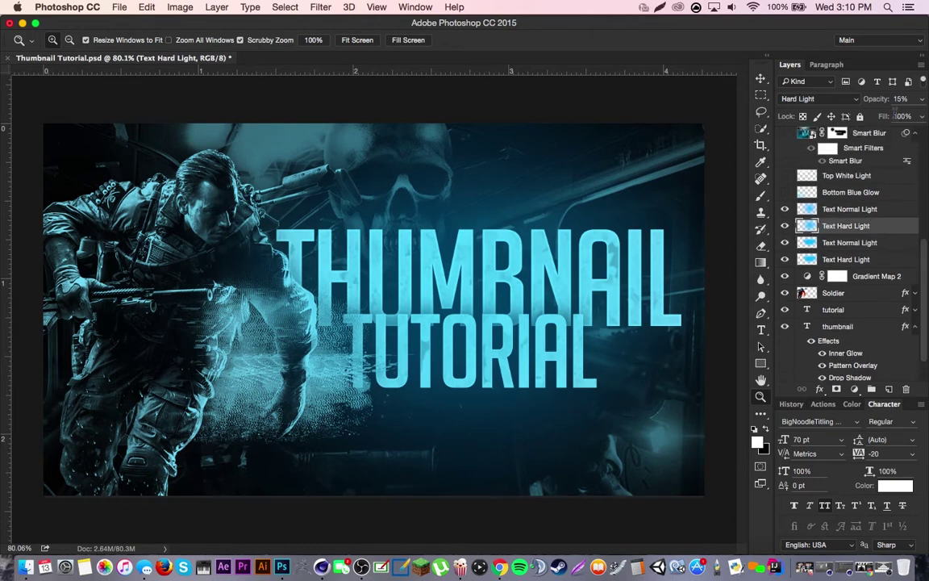
click(786, 209)
click(869, 211)
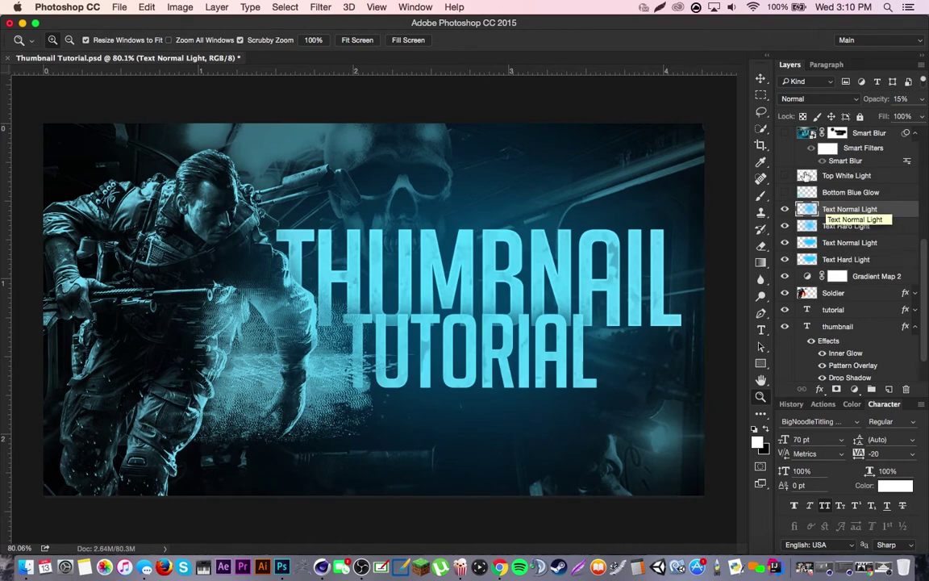
- Show the Bottom Blue Glow layer and view the whole image with it
click(785, 192)
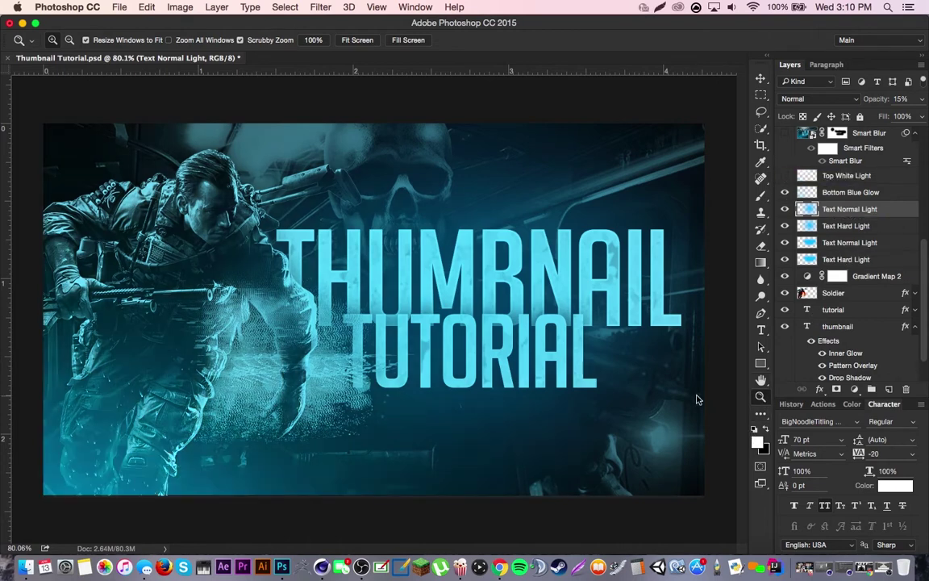
drag(611, 380, 585, 375)
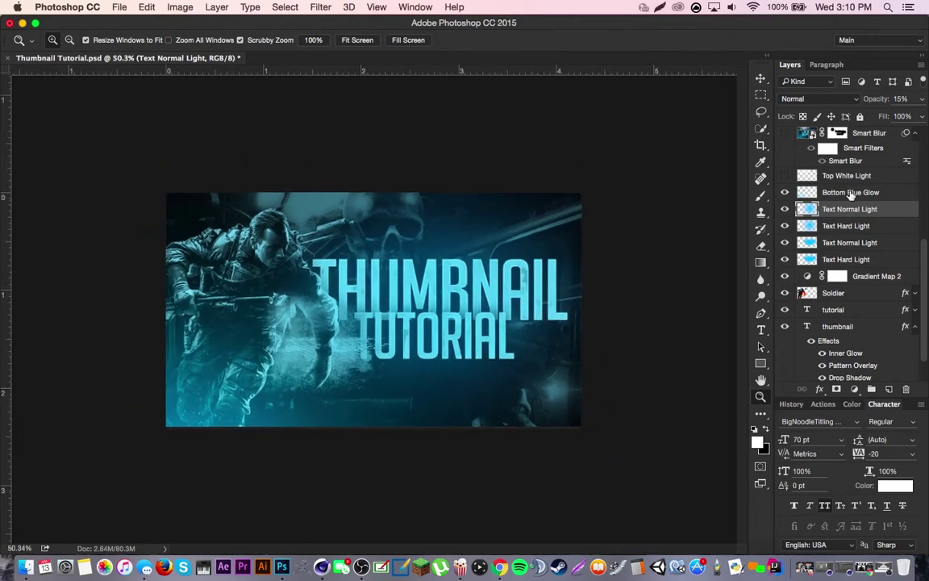
- Try a soft white glow in the image's lower-right corner on a new layer with an 800 px brush, and delete that layer
click(850, 195)
click(888, 390)
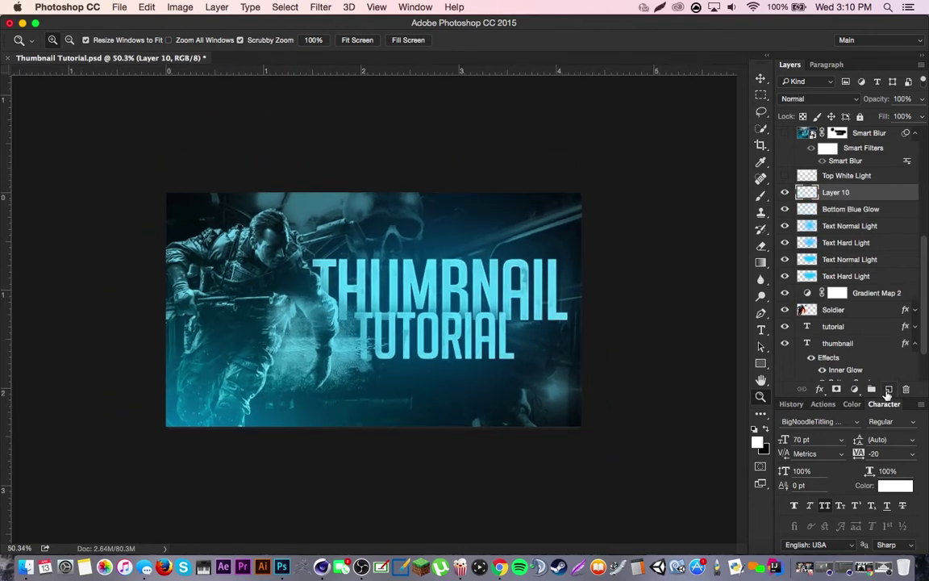
key(b)
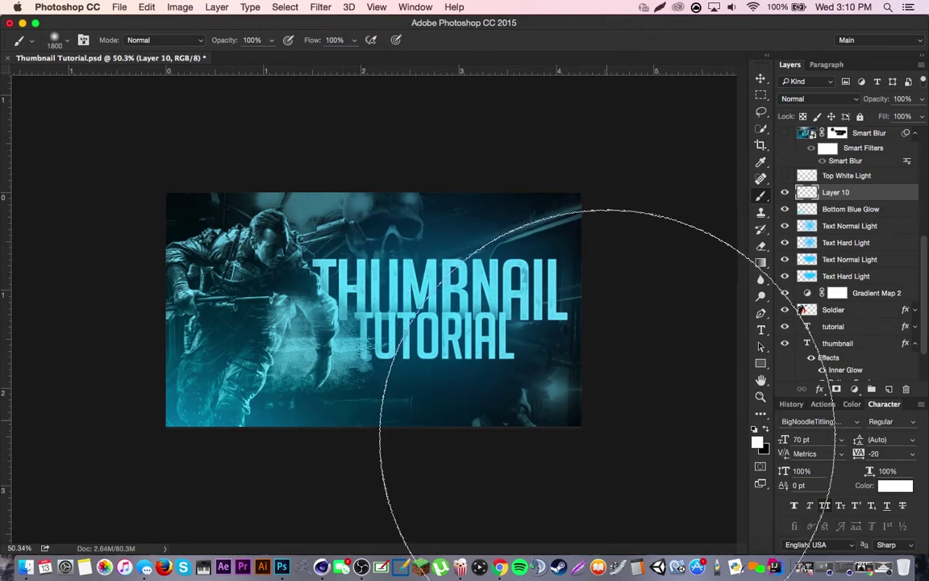
key(bracketleft)
key(bracketleft)
key(bracketleft)
key(bracketleft)
key(bracketleft)
key(bracketleft)
key(bracketleft)
key(bracketleft)
key(bracketleft)
key(bracketleft)
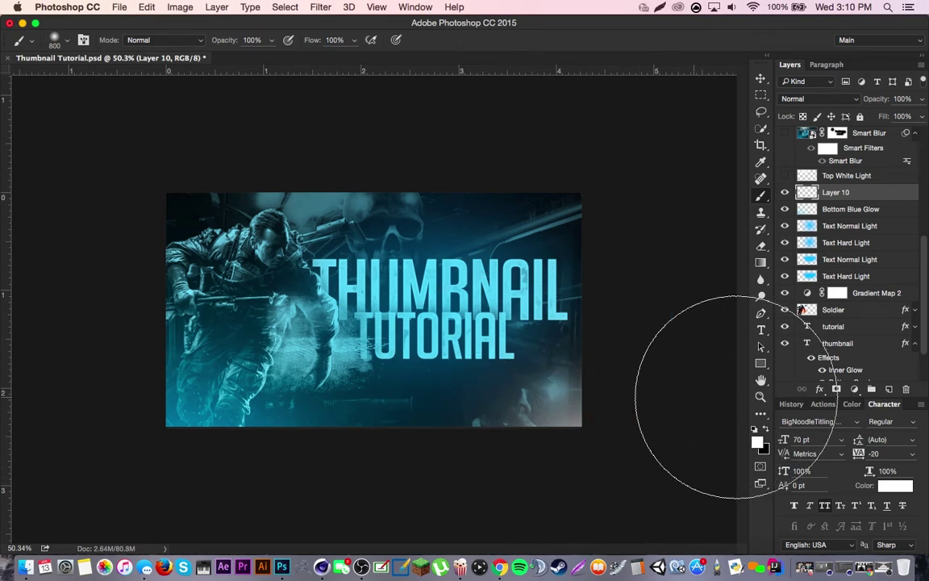
key(Delete)
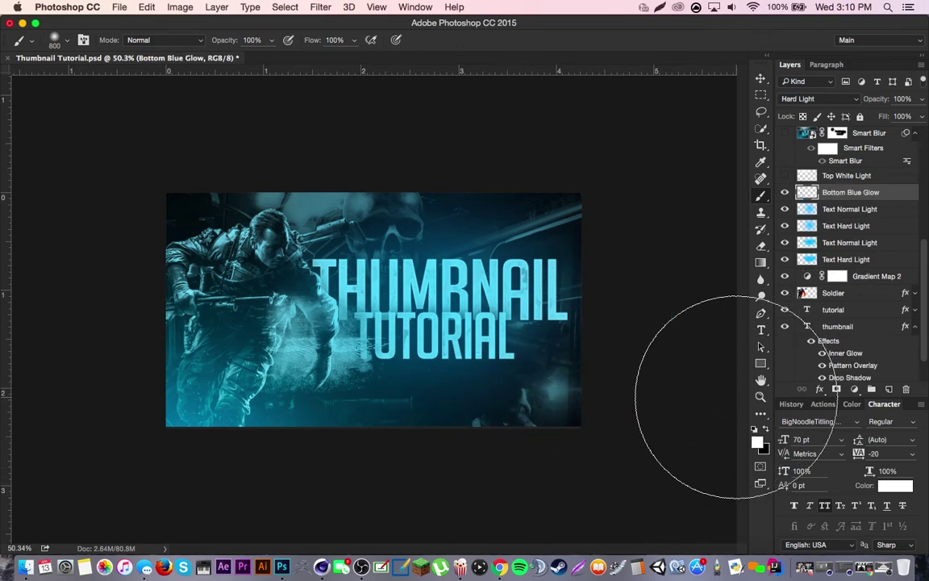
- Show the Top White Light layer
scroll(839, 202, up, 2)
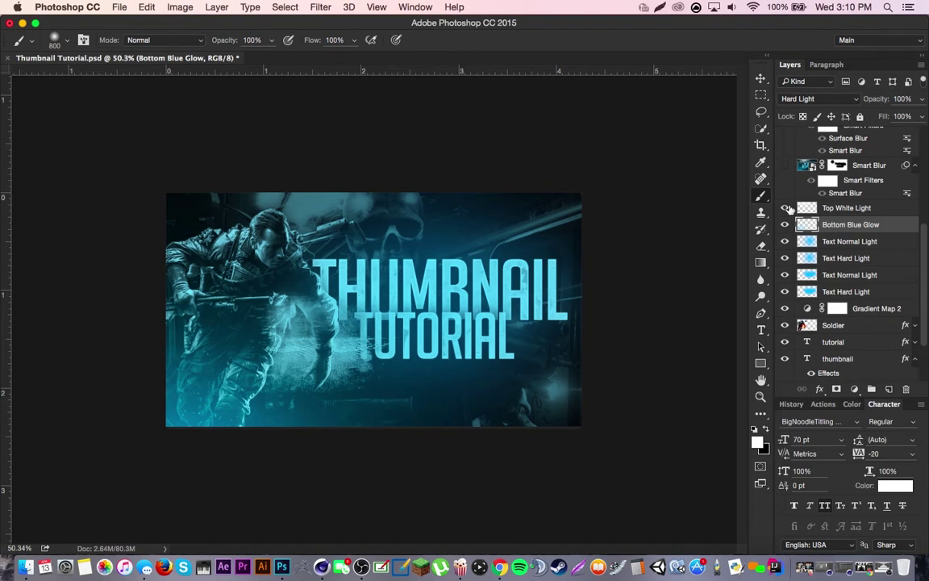
click(785, 208)
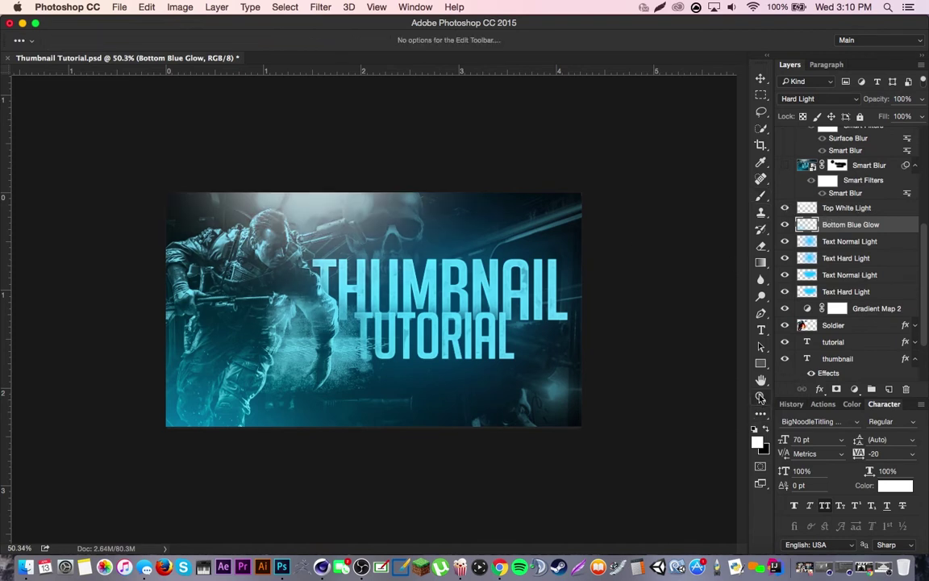
- Try a soft white glow from above the image's top edge on a new layer with a 1400 px brush, and delete that layer
key(z)
drag(577, 310, 537, 310)
key(b)
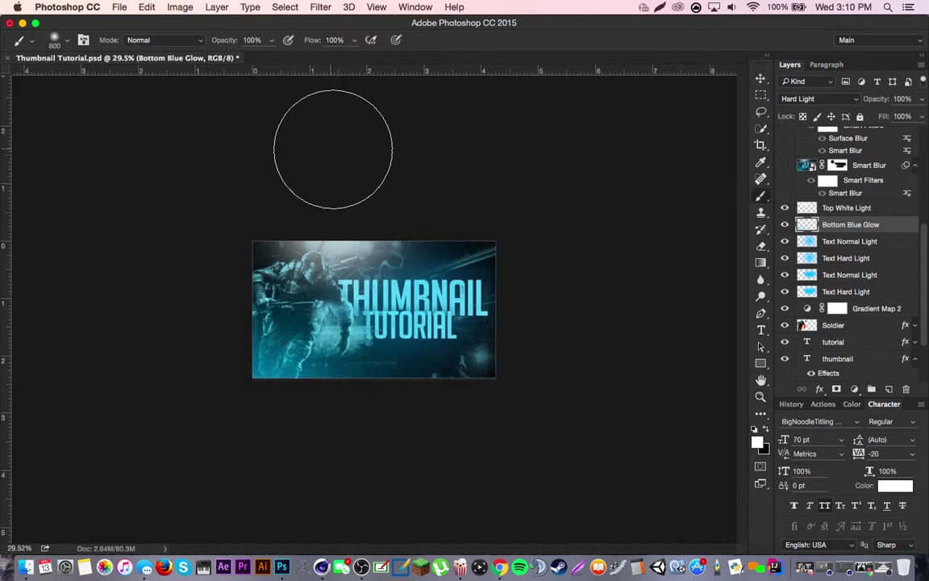
key(bracketright)
key(bracketright)
key(bracketright)
key(bracketright)
key(bracketright)
key(bracketright)
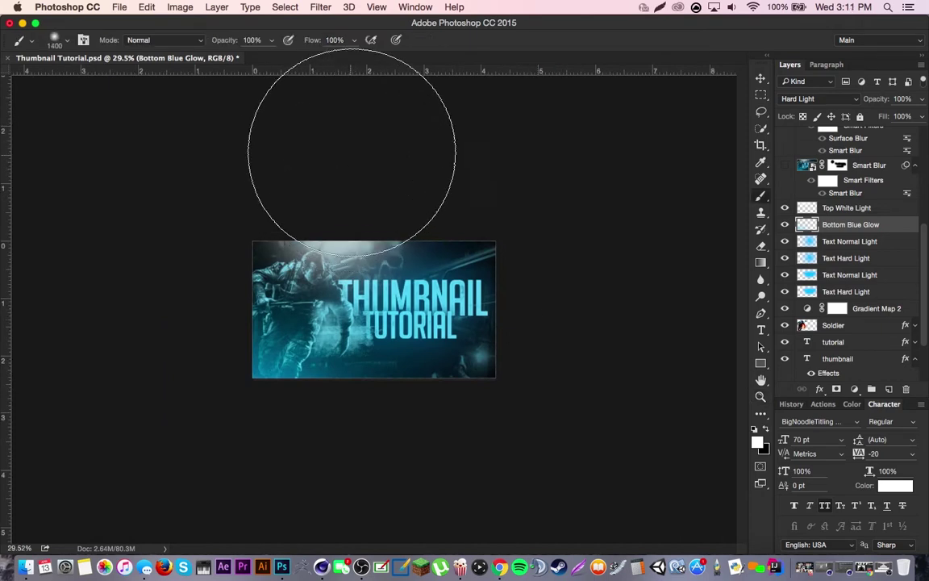
click(851, 207)
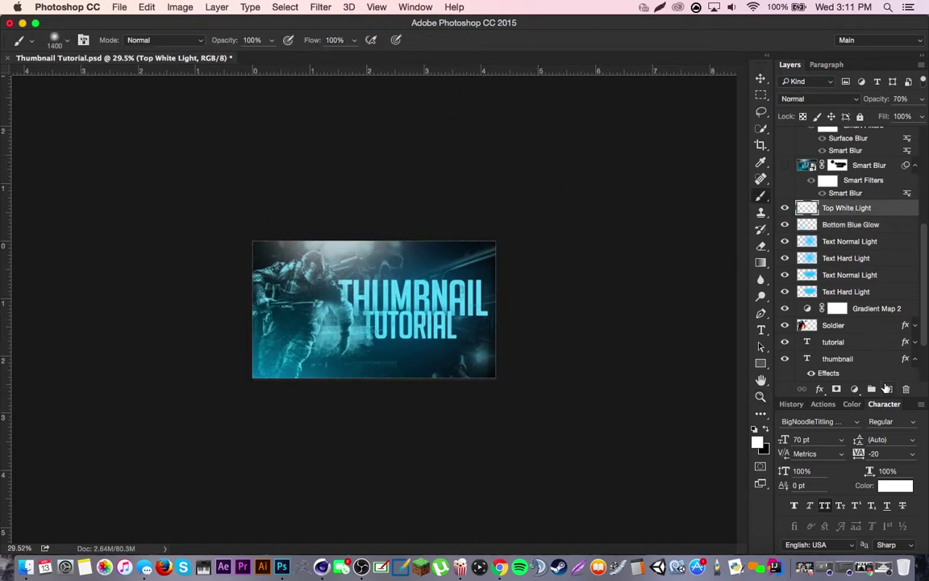
click(889, 389)
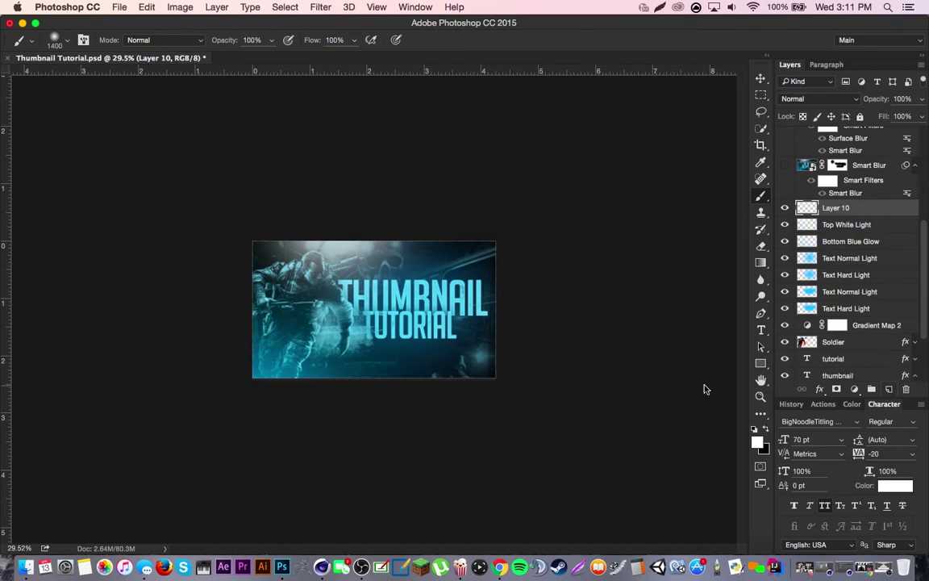
click(374, 121)
key(super+z)
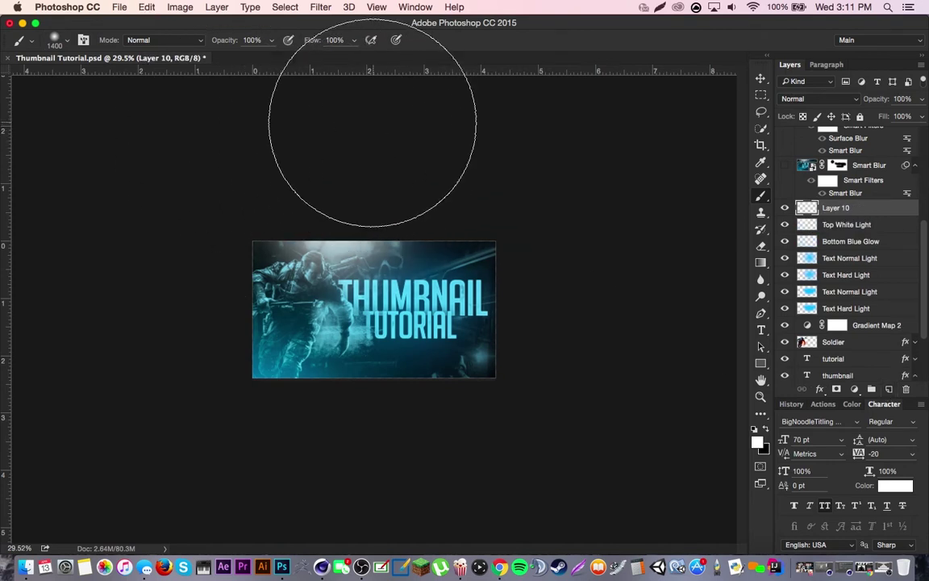
click(371, 124)
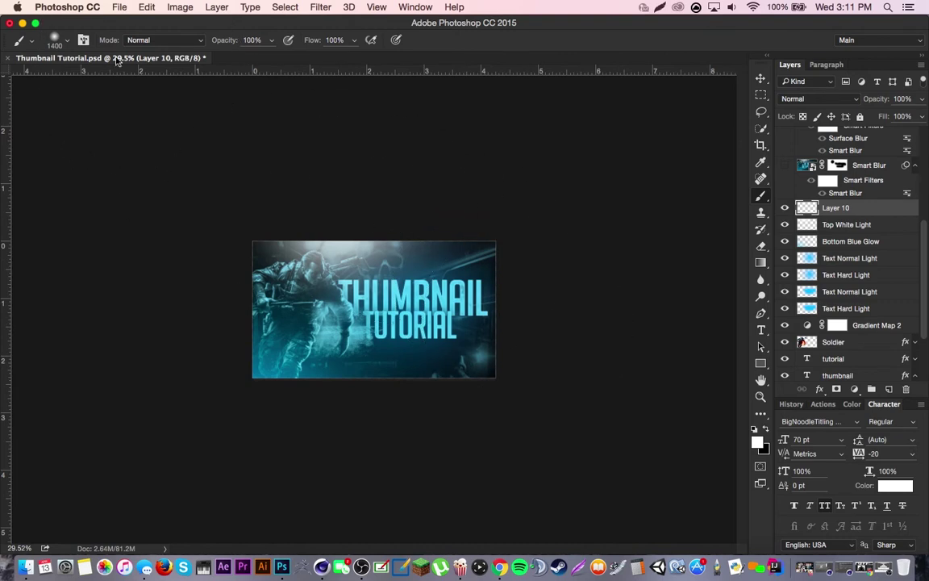
click(55, 42)
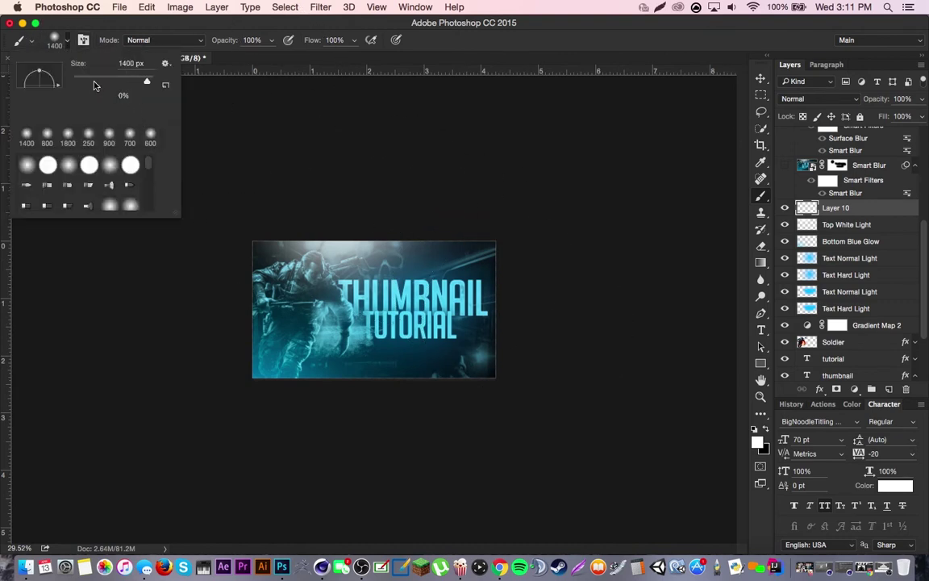
click(60, 37)
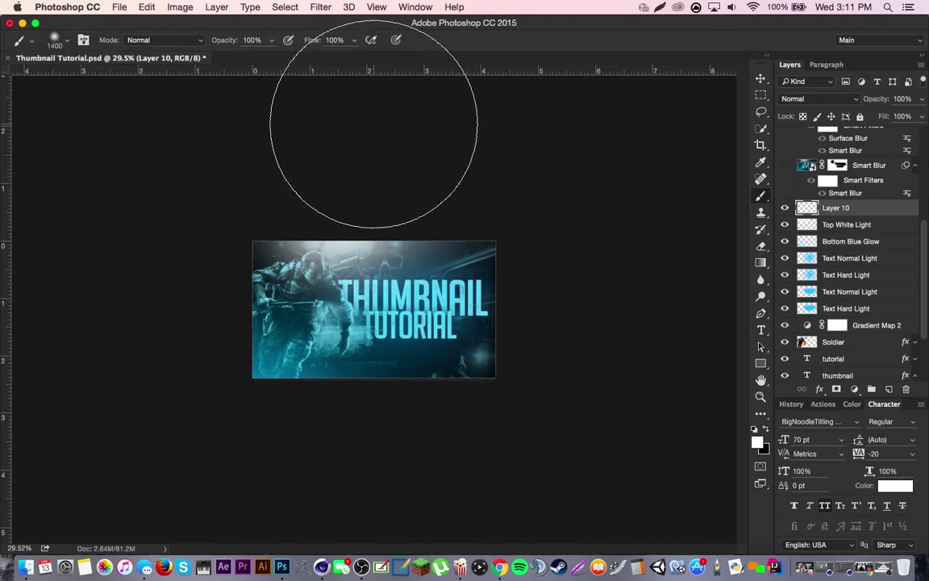
key(Delete)
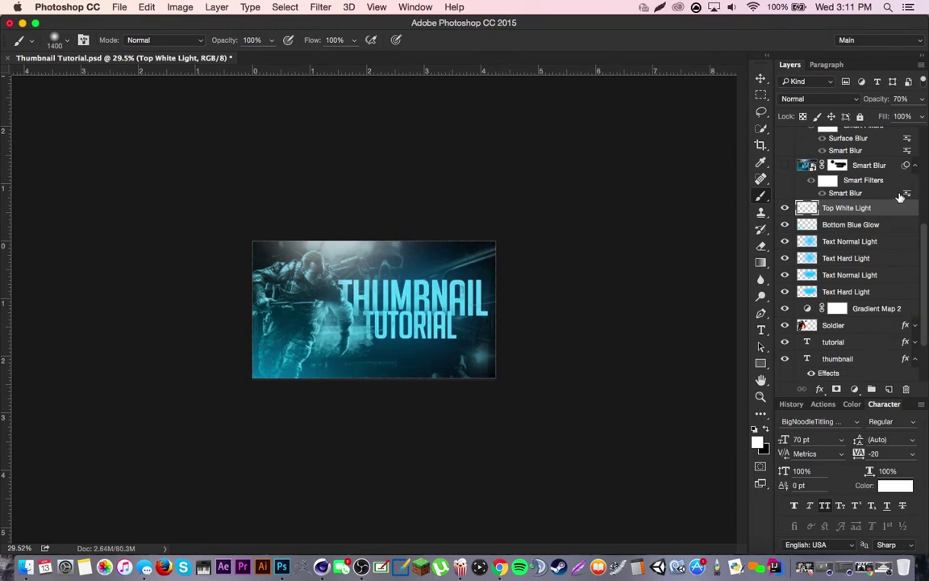
- Show the Smart Blur layer and view its effect on the image up close
scroll(900, 197, up, 3)
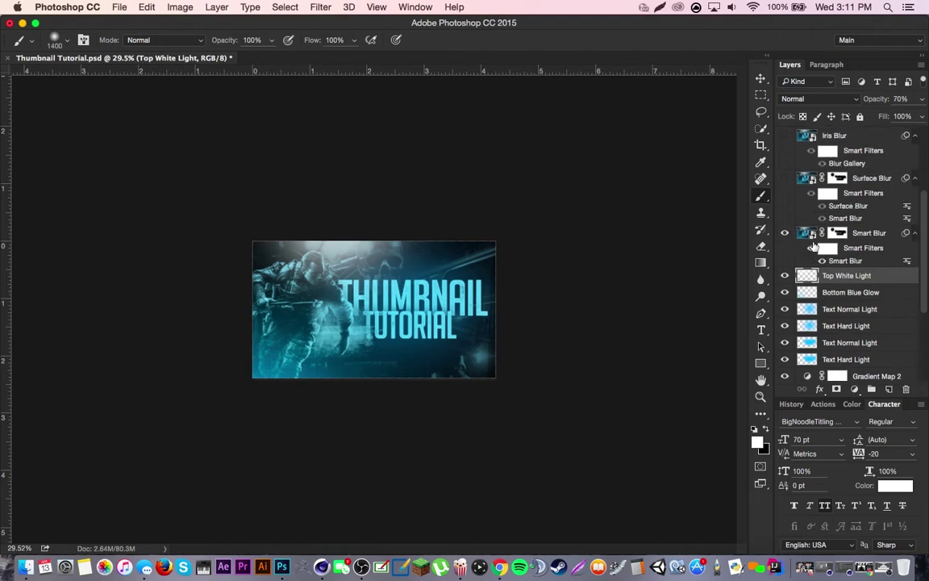
click(762, 397)
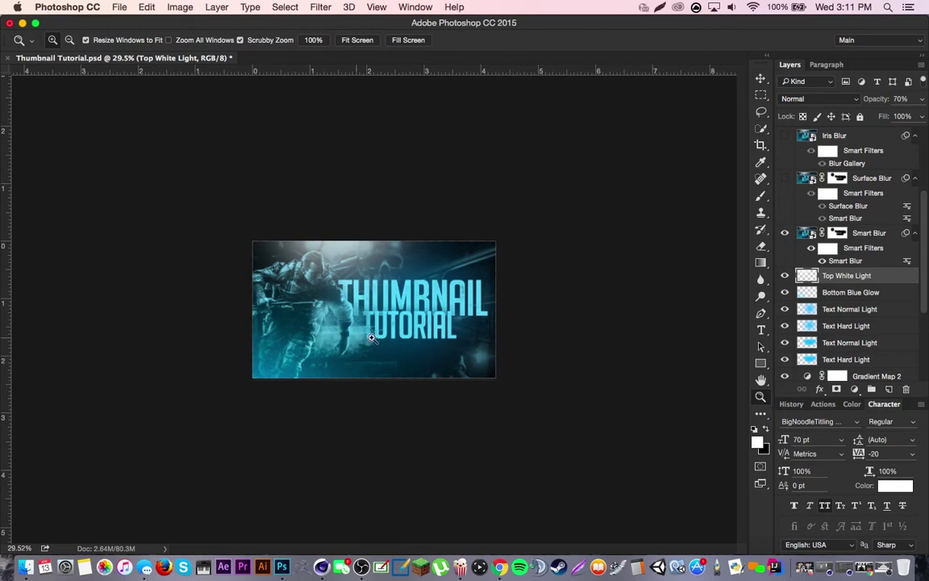
drag(336, 305, 409, 332)
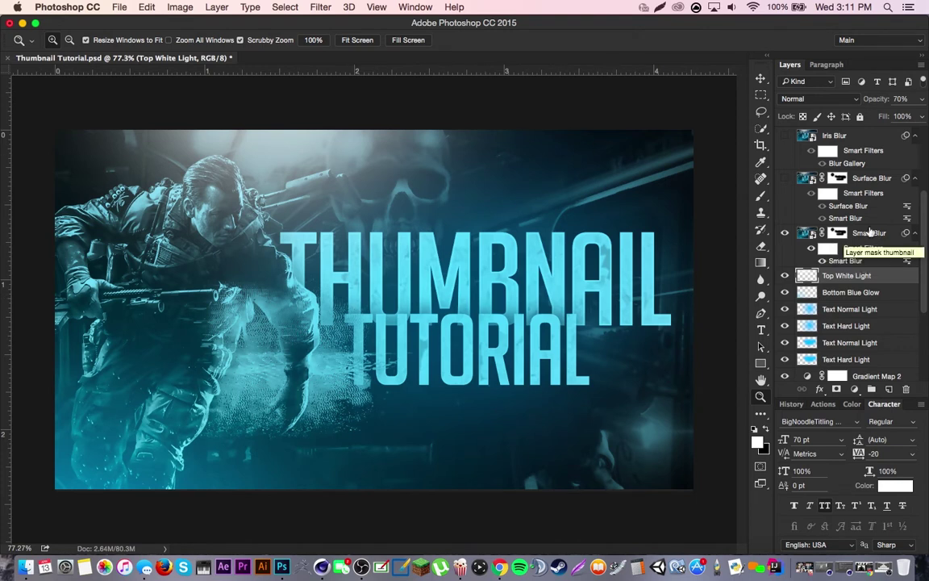
- Make the Smart Blur layer's mask active for painting with the brush reduced to 300 px
click(841, 234)
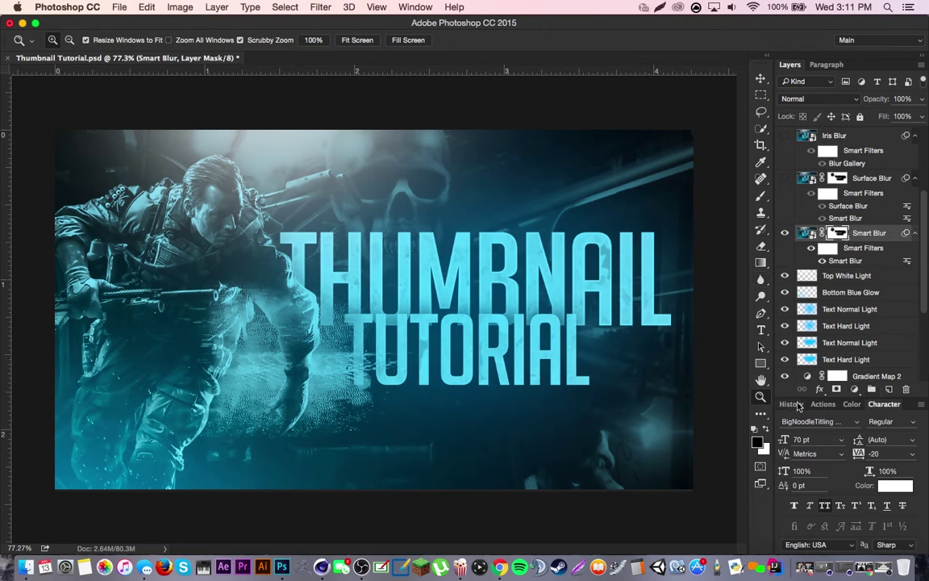
key(b)
key(bracketleft)
key(bracketleft)
key(bracketleft)
key(bracketleft)
key(bracketleft)
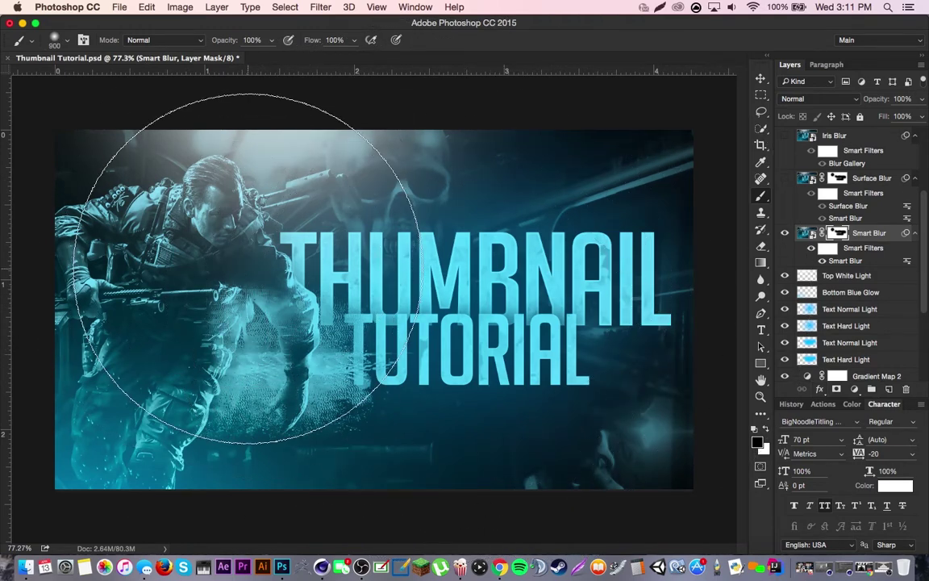
key(bracketleft)
key(bracketleft)
key(bracketleft)
key(bracketleft)
key(bracketleft)
key(bracketleft)
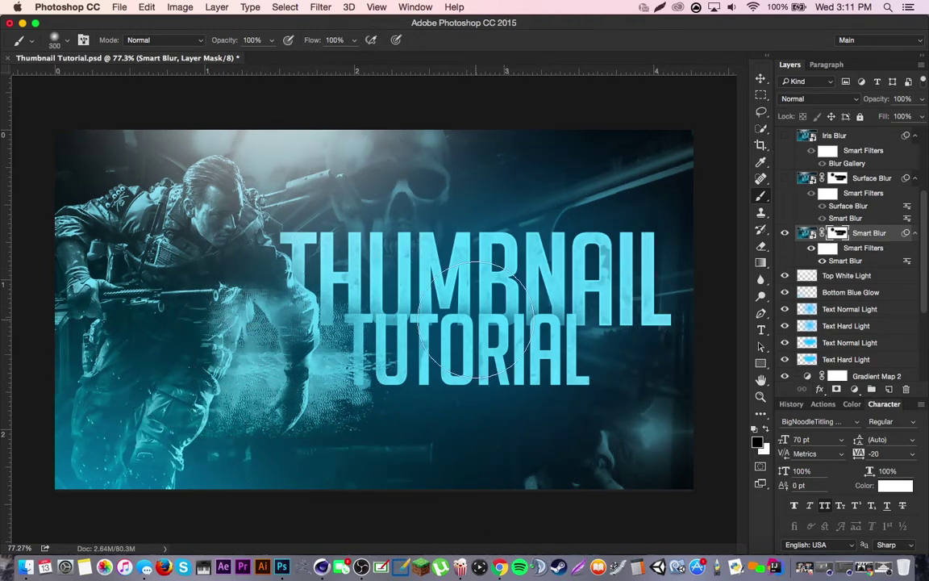
- Try a white stroke on the Smart Blur mask below the soldier's hand, and undo it
click(766, 429)
drag(231, 426, 352, 439)
key(super+z)
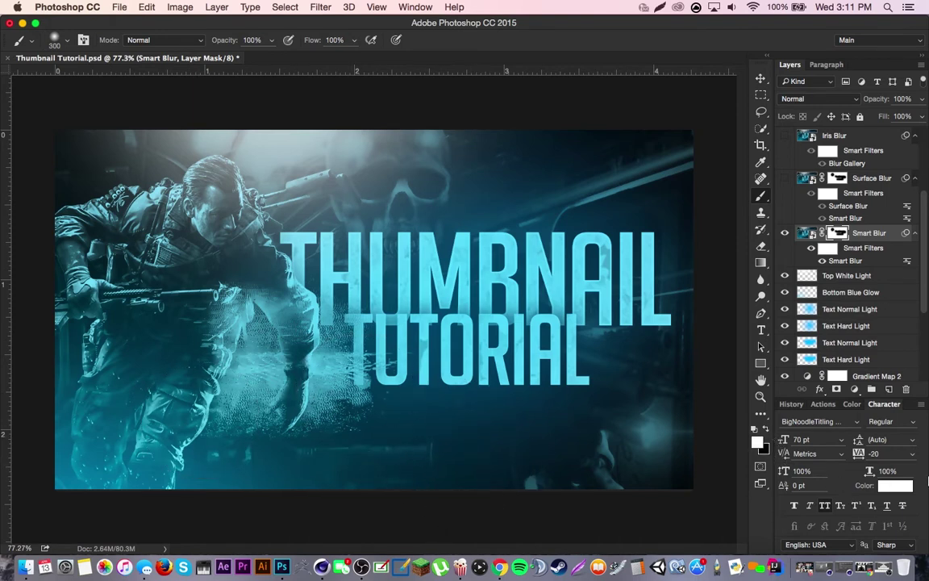
- Paint a black stroke on the Smart Blur mask over the soldier's head, and restore white as the foreground color
click(766, 429)
mouse_move(182, 201)
mouse_down()
mouse_move(213, 193)
mouse_move(209, 204)
mouse_move(205, 192)
mouse_up()
key(x)
- Review the Smart Blur layer's filter settings and the list of available blur filters
double_click(860, 261)
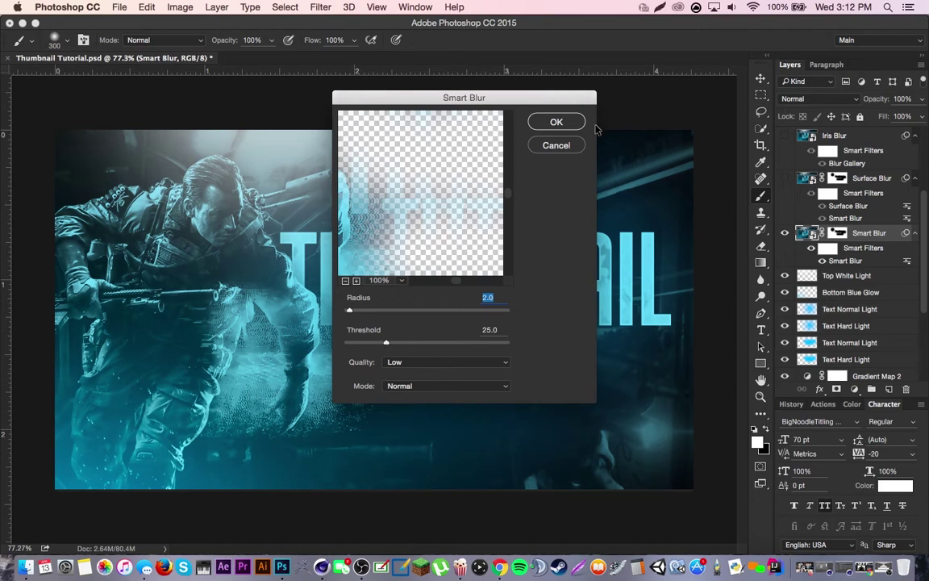
click(542, 121)
click(323, 6)
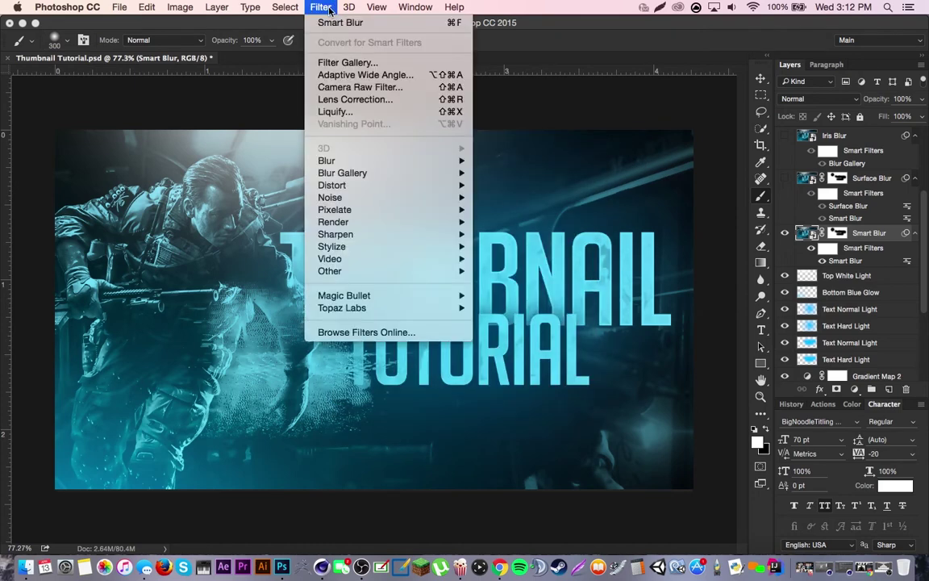
mouse_move(341, 162)
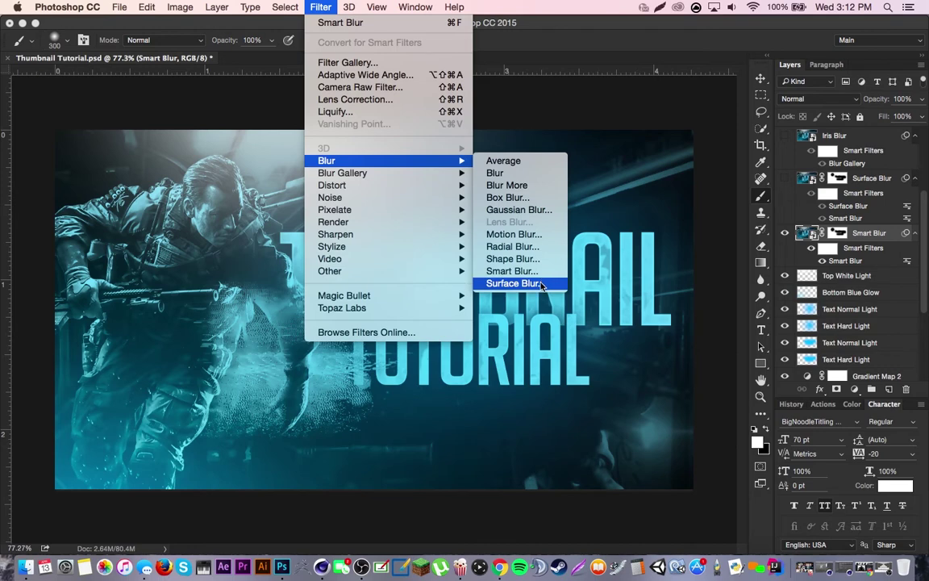
click(886, 177)
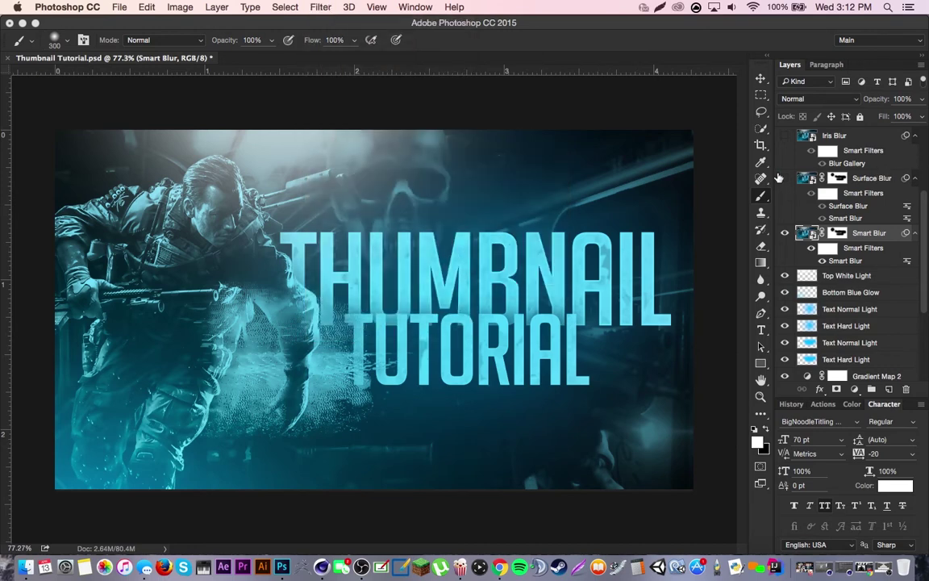
- Show the Surface Blur layer and review the settings of its Surface Blur filter without changing them
click(784, 178)
click(873, 184)
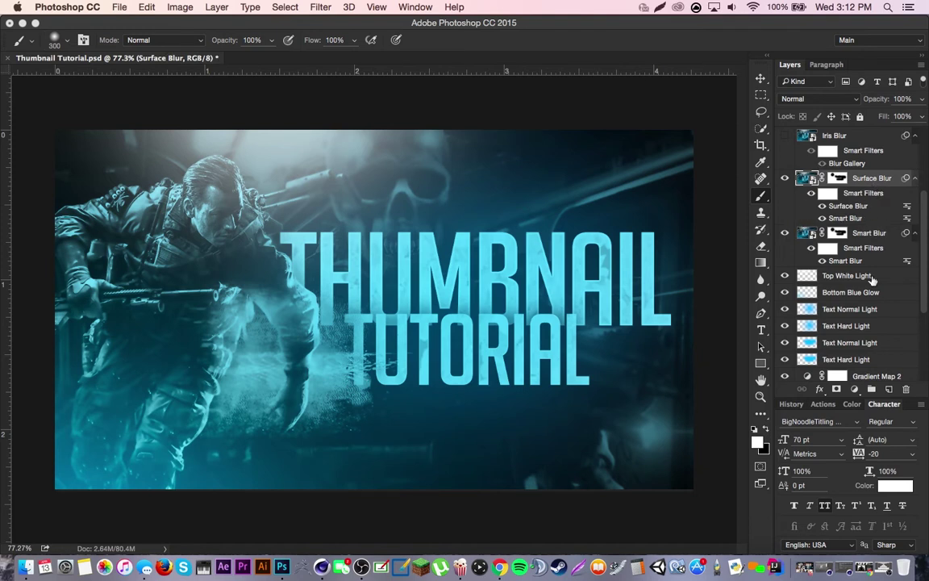
double_click(850, 207)
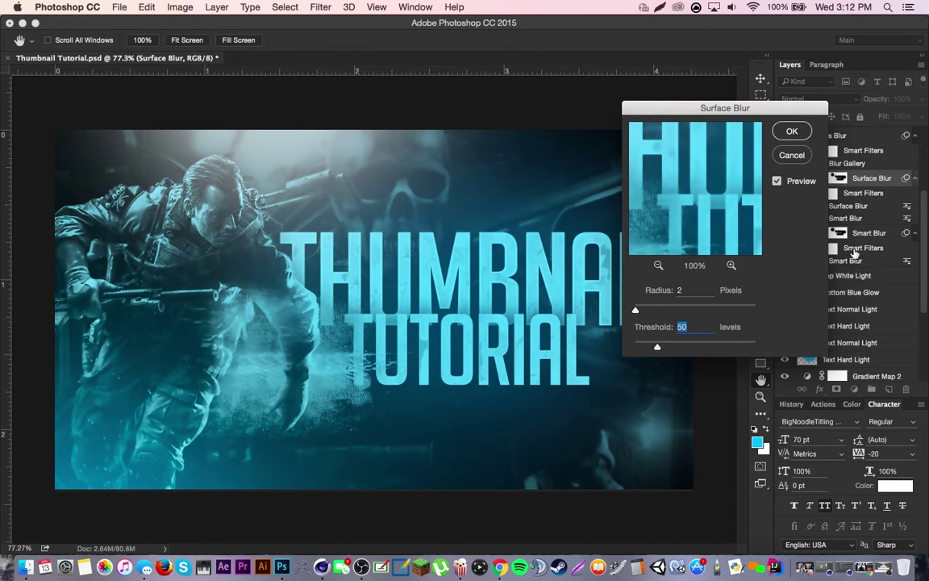
click(792, 155)
- Add an empty layer above the Surface Blur layer, look up the Apply Image command, and delete the empty layer
scroll(871, 313, up, 3)
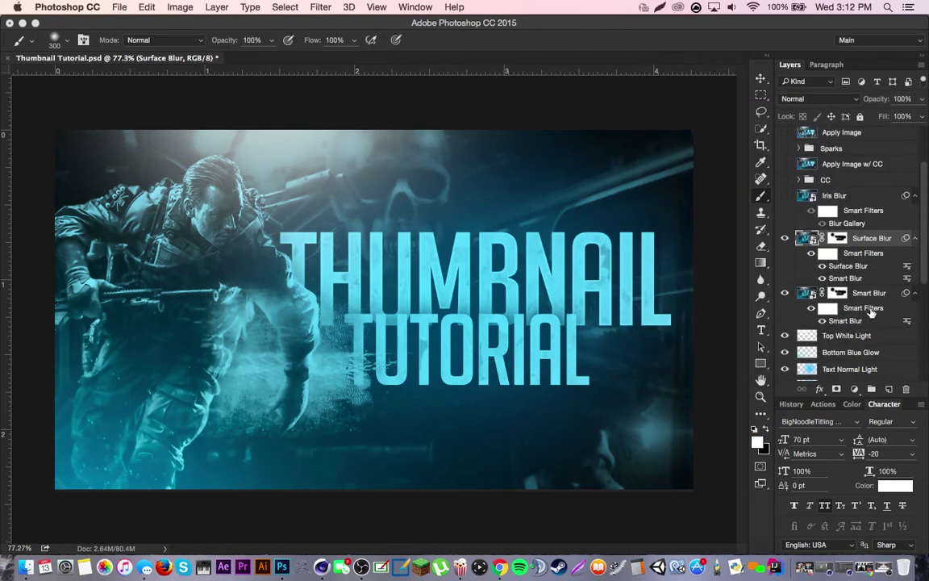
click(886, 389)
click(179, 8)
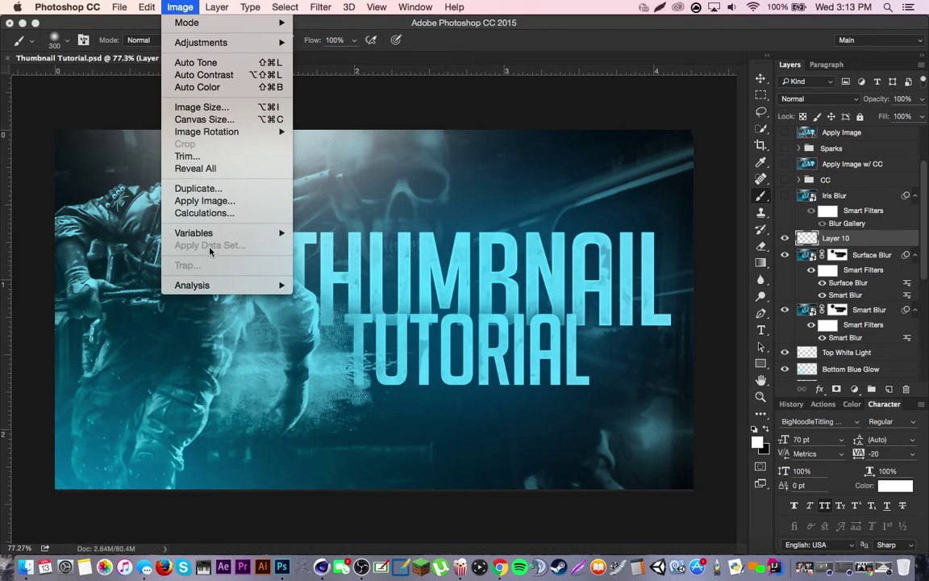
click(894, 236)
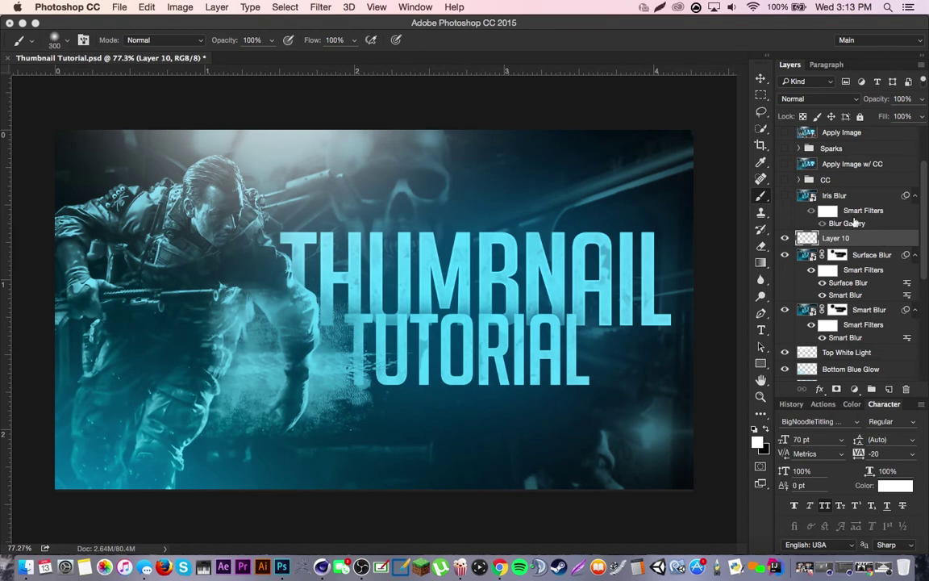
key(BackSpace)
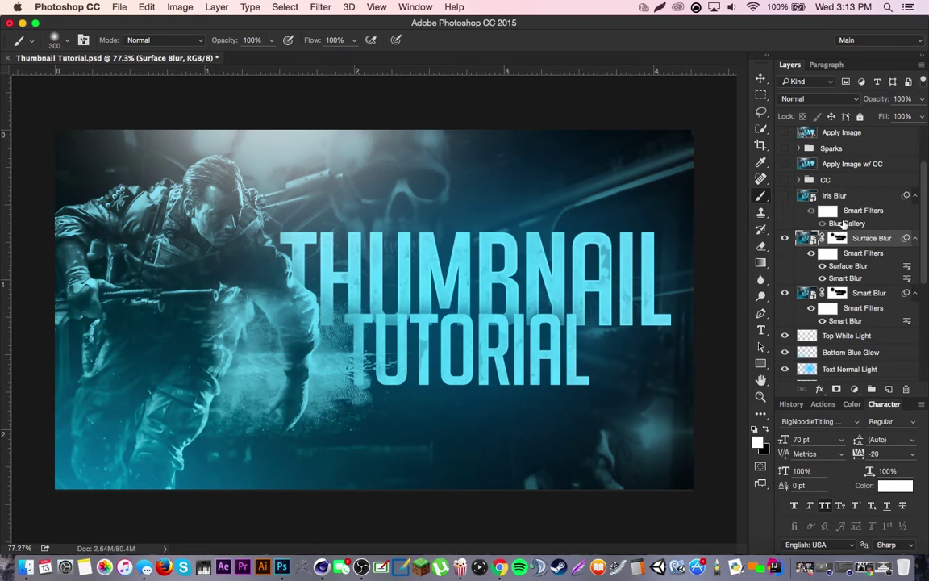
- Show the Iris Blur layer and look up the Iris Blur filter in the Blur Gallery
click(837, 227)
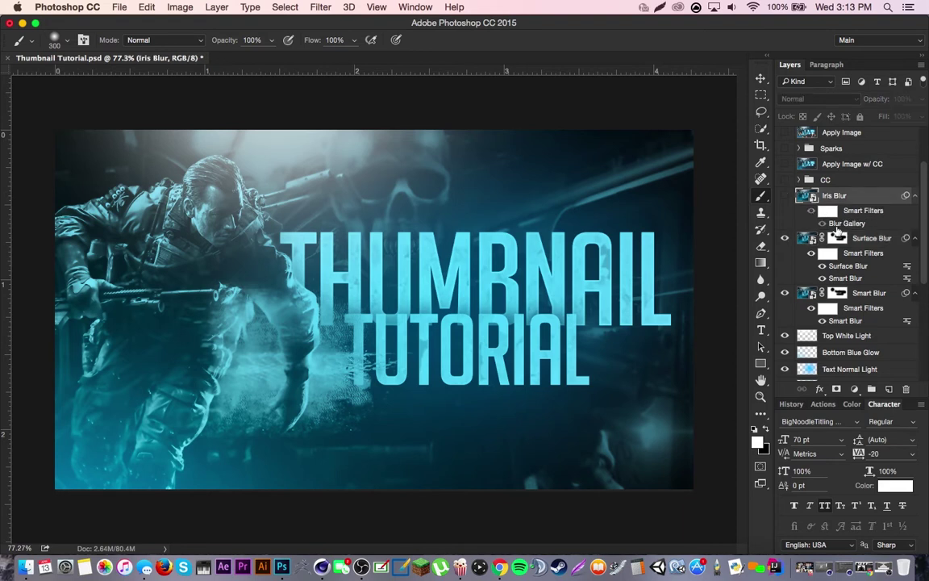
click(785, 195)
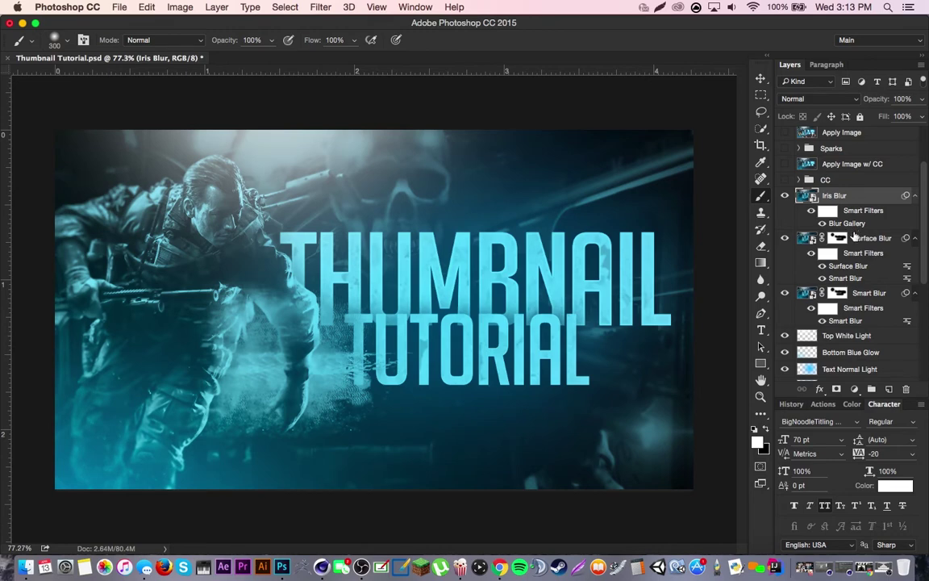
click(291, 6)
mouse_move(328, 6)
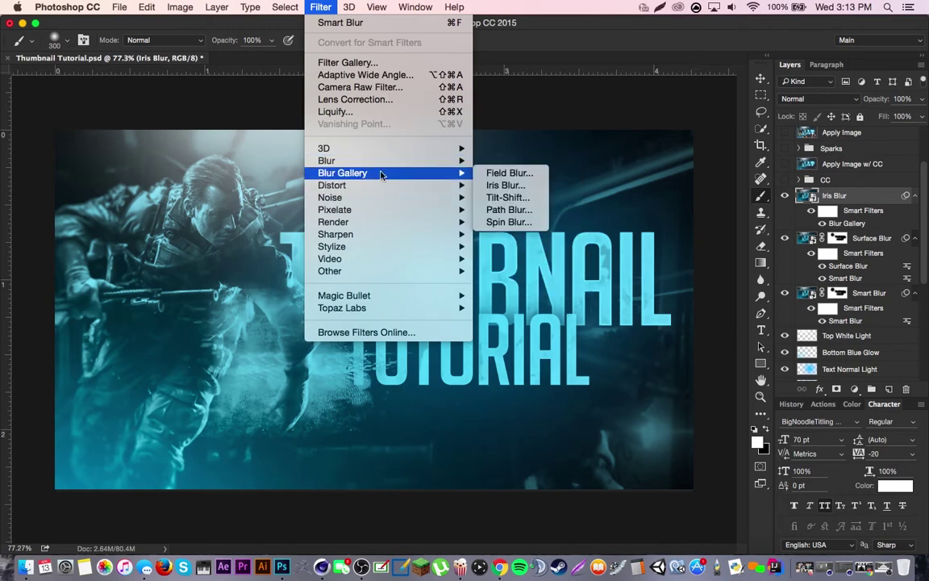
mouse_move(376, 175)
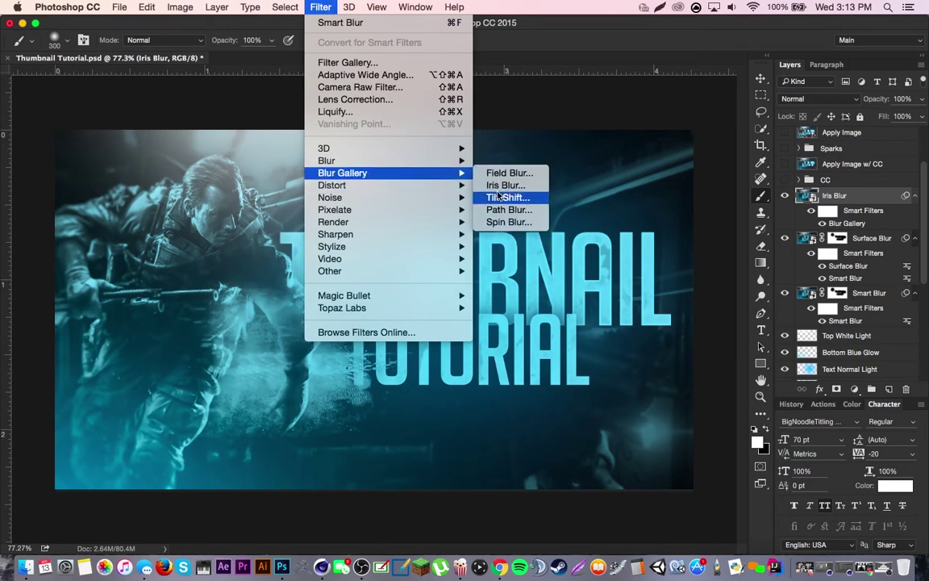
- Review the Blur Gallery settings of the Iris Blur layer and leave without applying changes
click(854, 225)
double_click(855, 224)
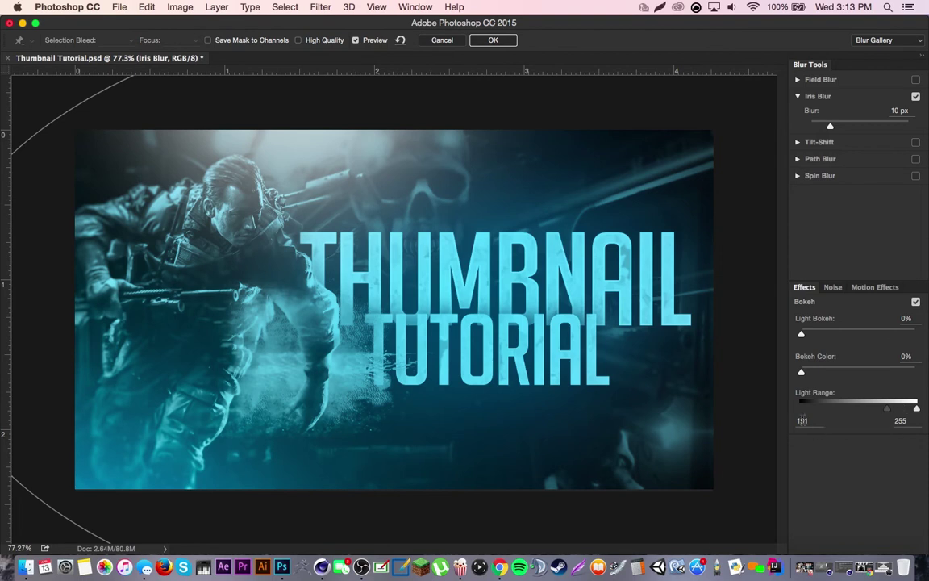
click(444, 44)
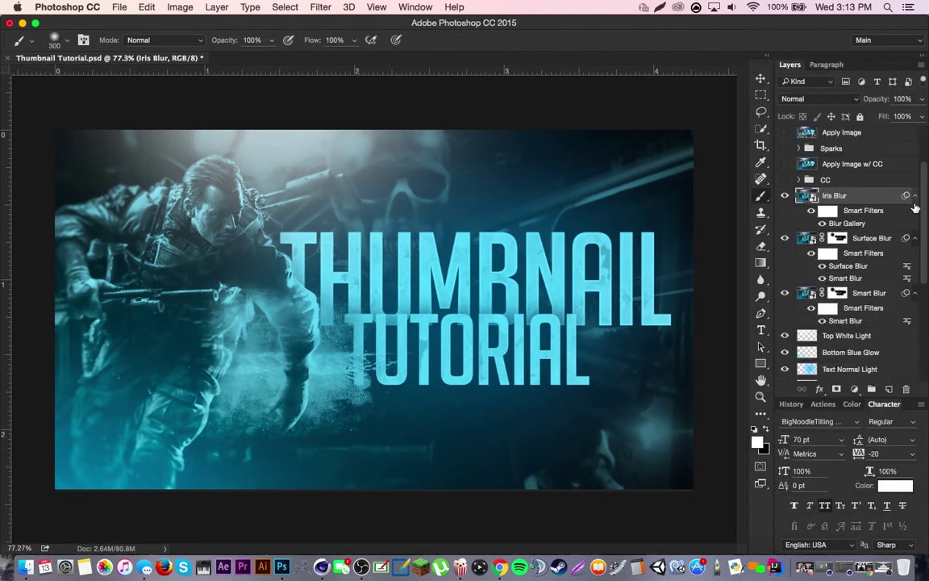
- Expand the CC group and review the settings of its Exposure, Curves and Gradient Map adjustments
click(798, 180)
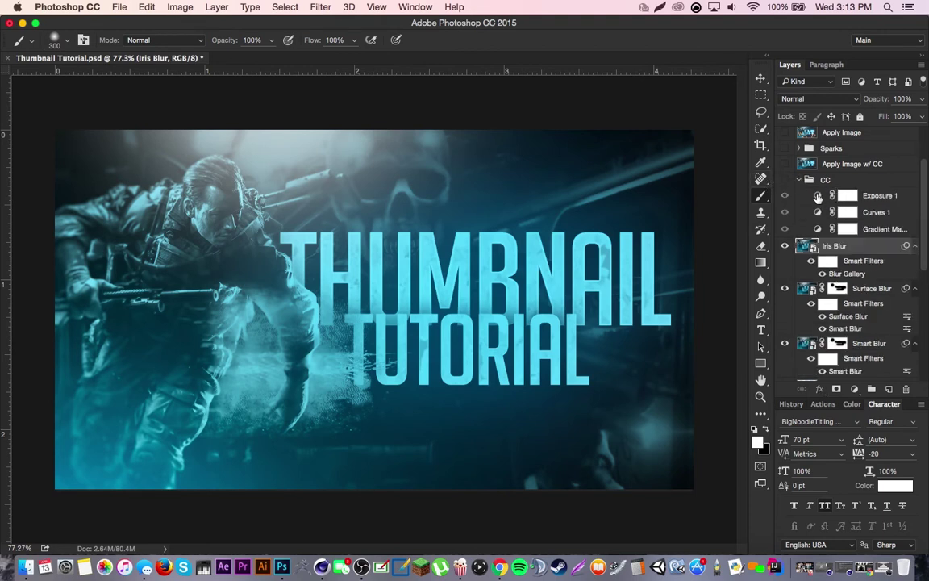
double_click(817, 196)
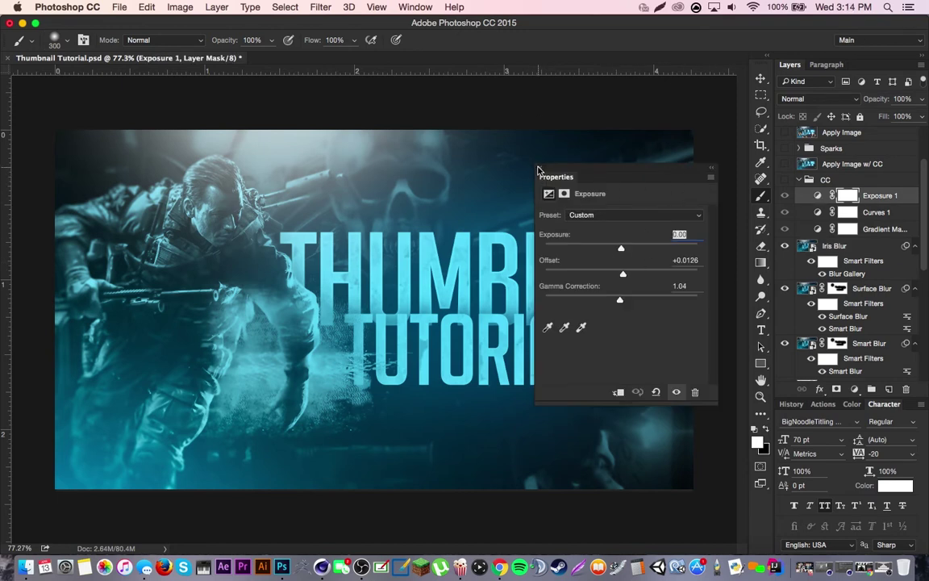
click(539, 168)
double_click(817, 214)
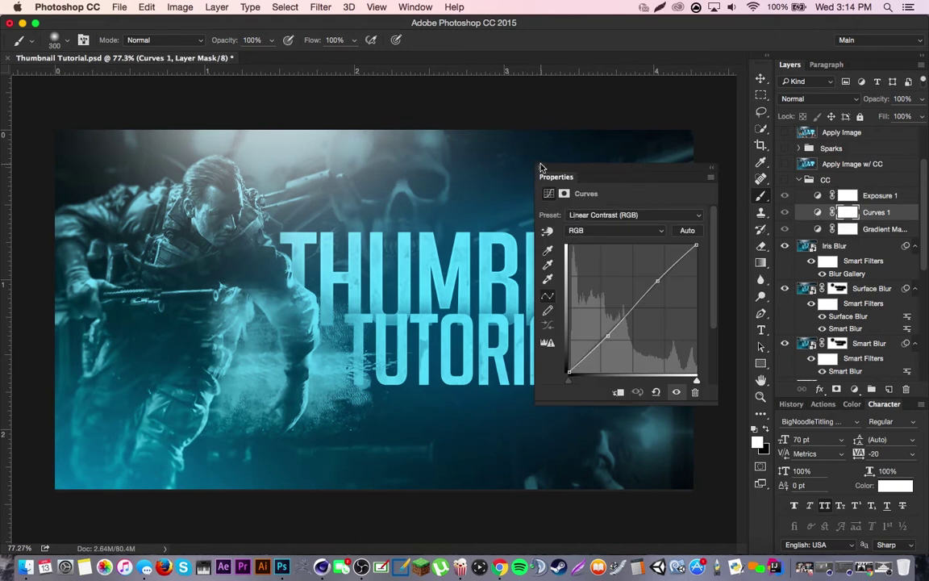
click(539, 169)
double_click(818, 229)
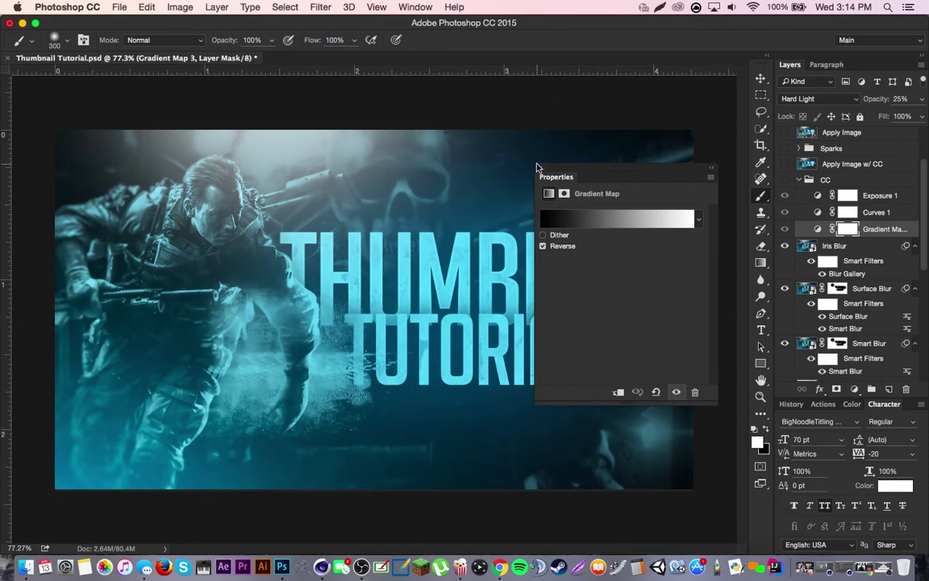
click(537, 167)
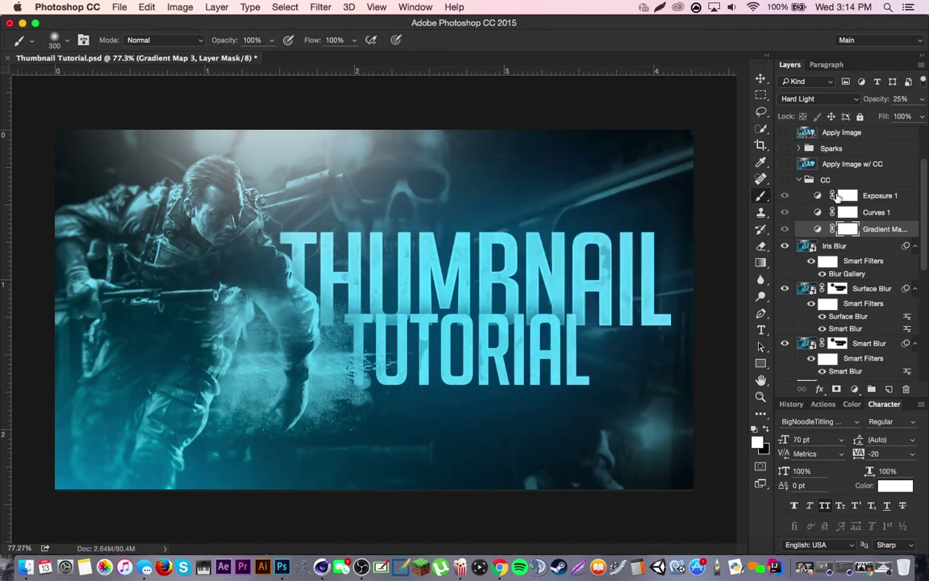
- Compare the image with and without the CC group, leave the group shown, and collapse it
click(784, 180)
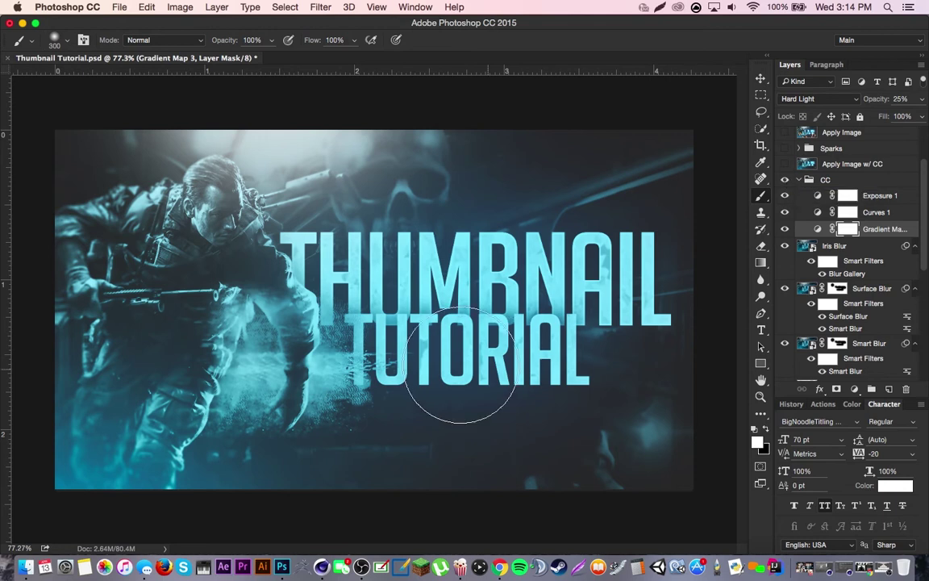
click(784, 182)
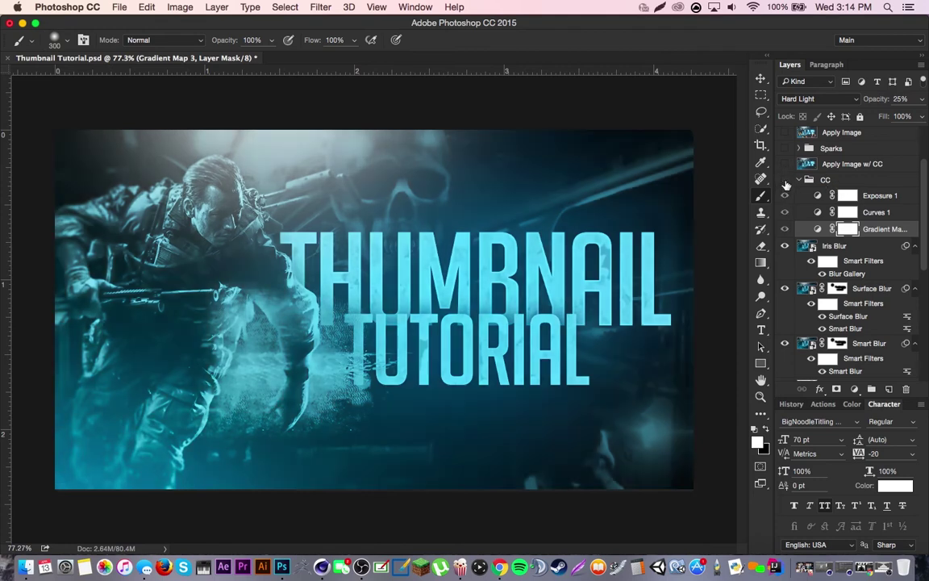
click(785, 182)
click(785, 183)
click(785, 182)
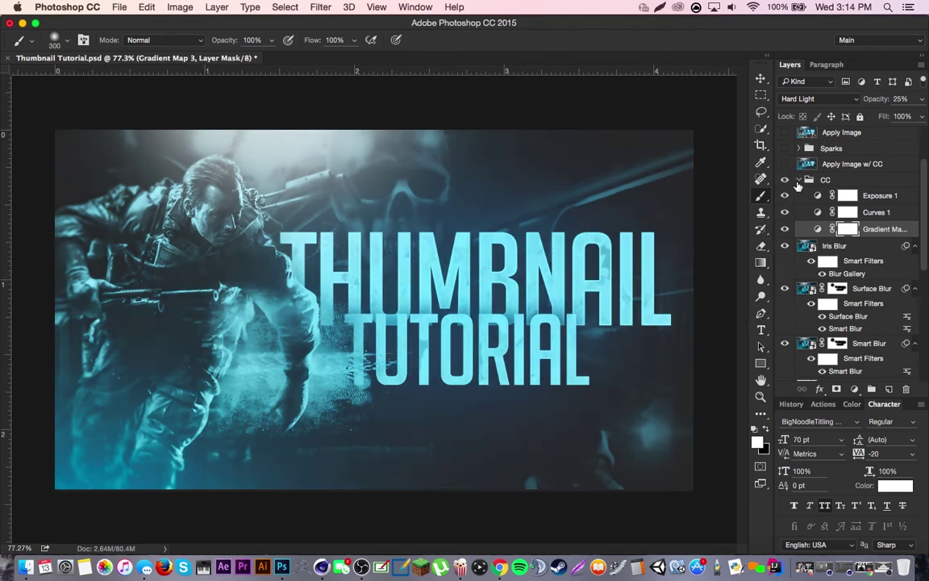
click(798, 181)
- Select the Apply Image w/ CC layer and make it visible
scroll(835, 238, up, 5)
click(848, 237)
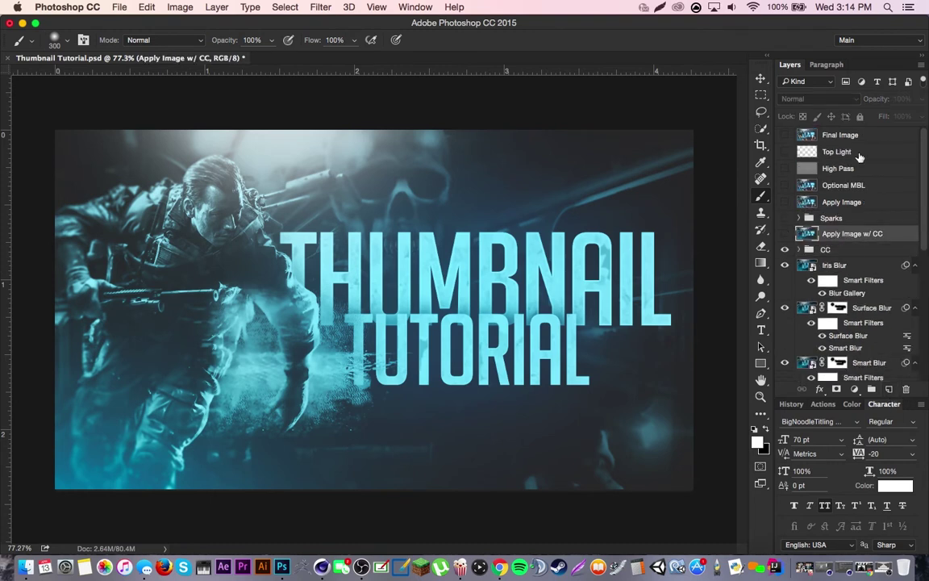
click(785, 233)
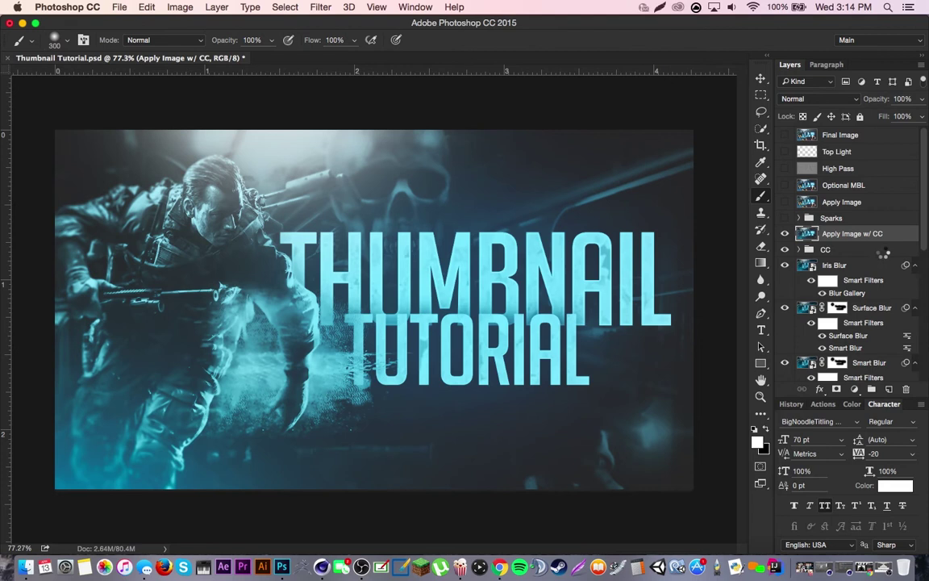
- Show the Sparks group and compare the image with and without its Layer 9, leaving Layer 9 shown
click(799, 218)
click(785, 219)
click(784, 236)
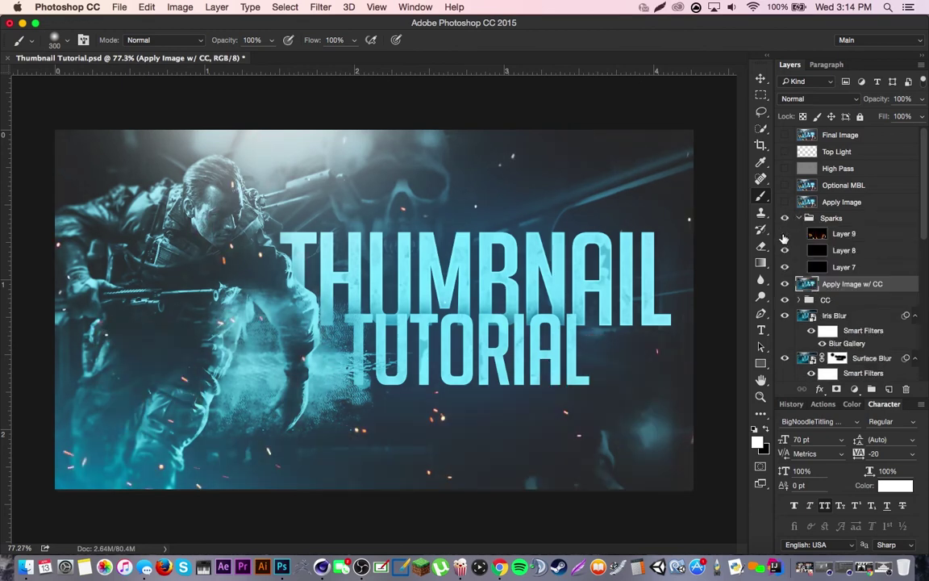
click(784, 235)
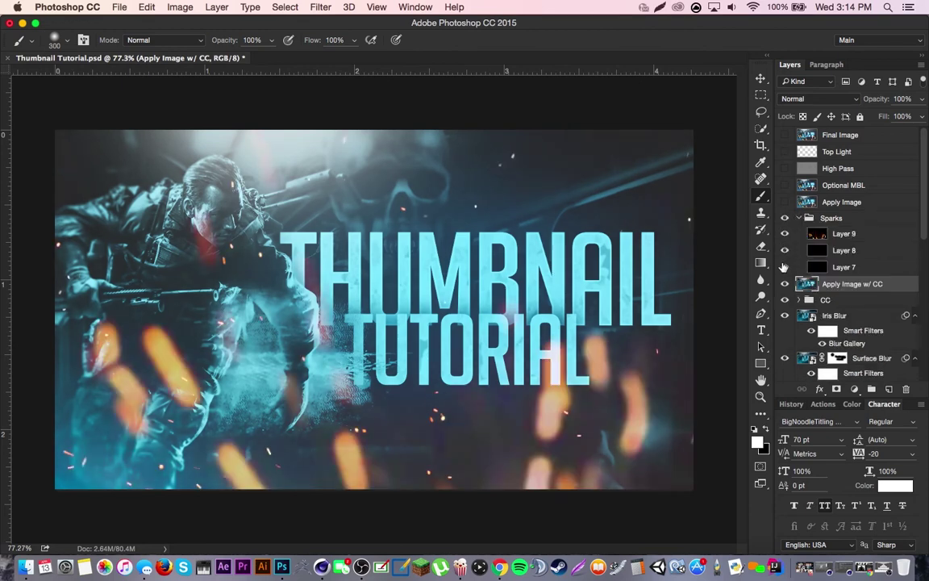
click(797, 219)
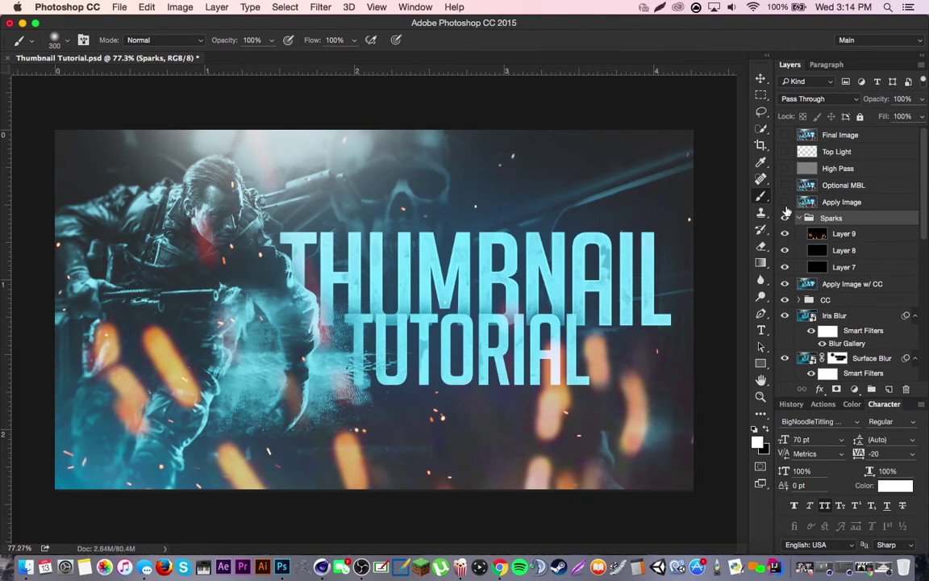
- Show the Apply Image and Optional MBL layers, and collapse the Sparks group
click(853, 204)
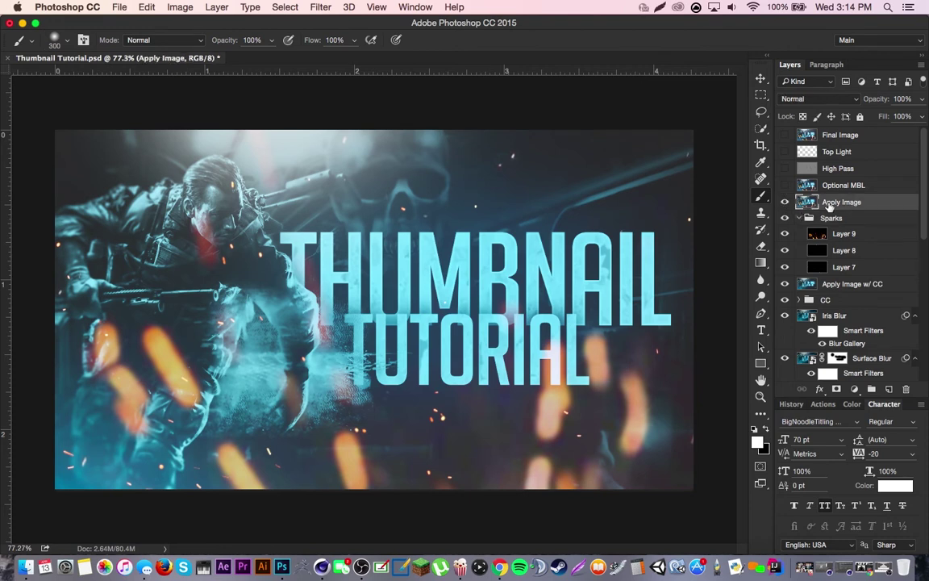
click(798, 219)
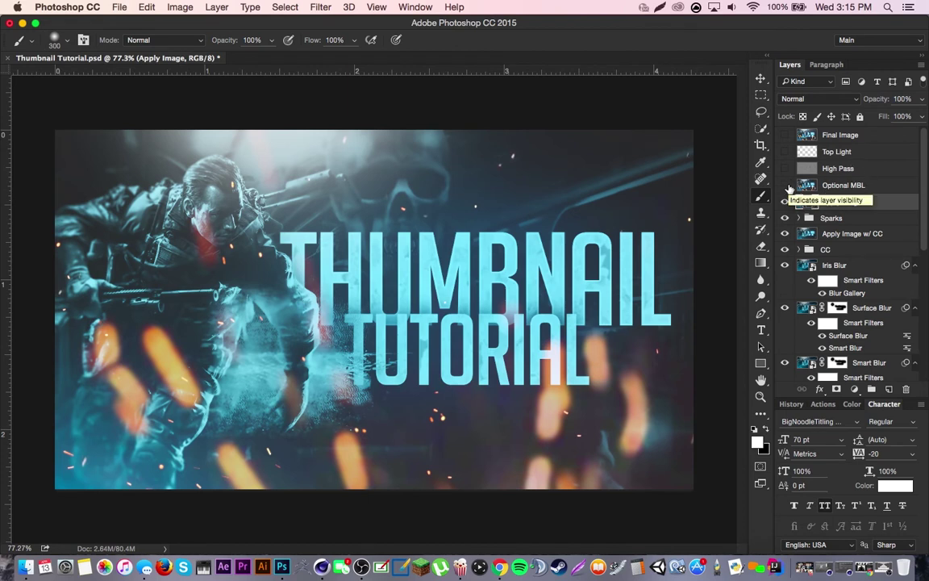
click(787, 186)
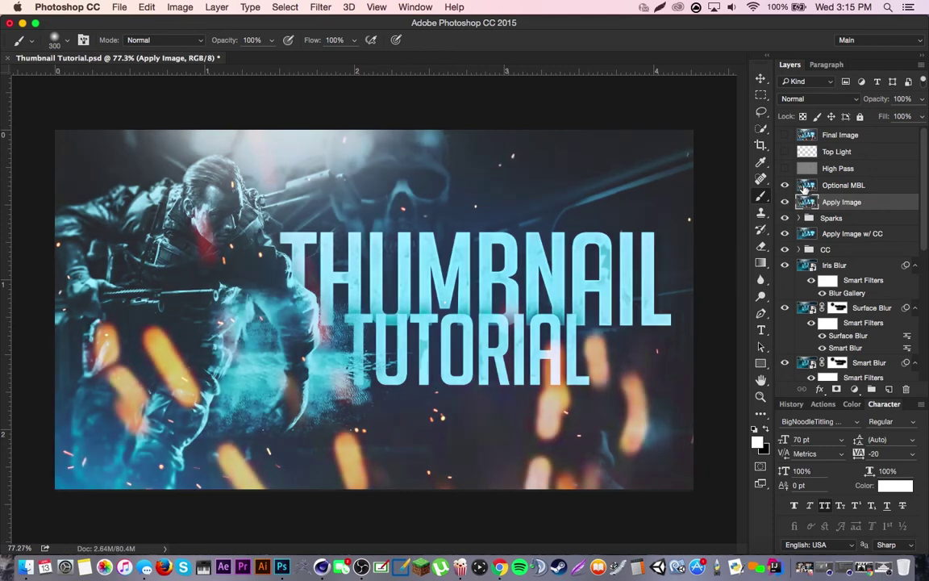
- Duplicate the Optional MBL layer and try a High Pass filter with a 1.6-pixel radius on the copy
click(825, 188)
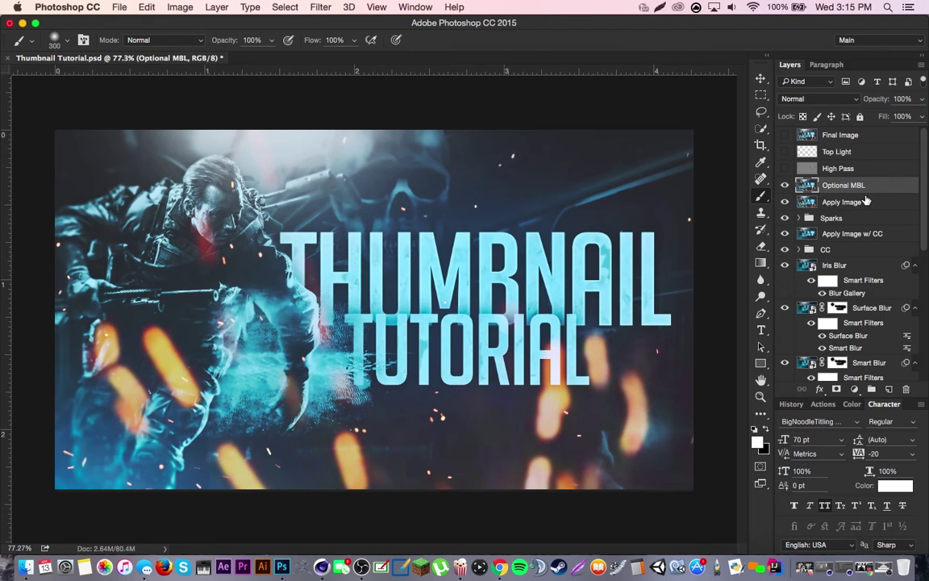
key(super+j)
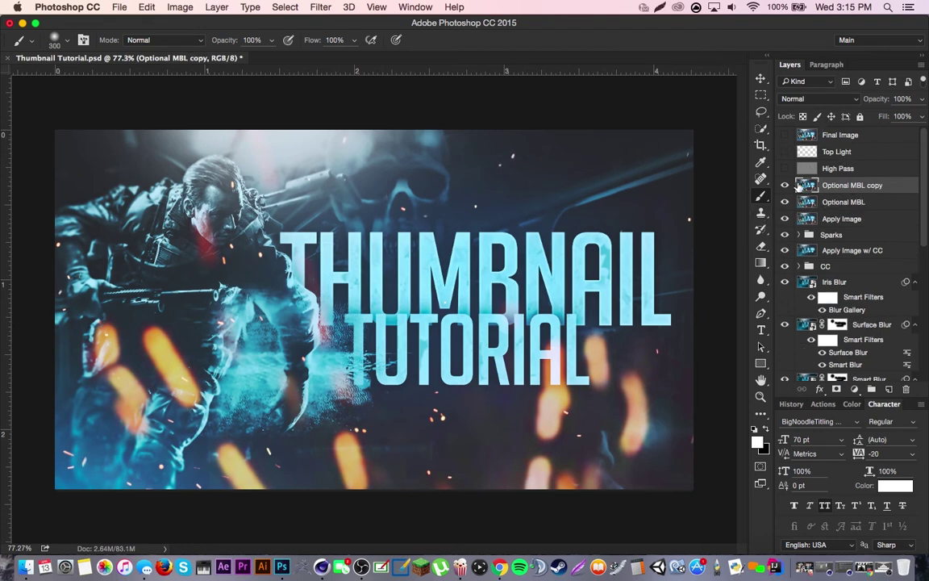
click(314, 7)
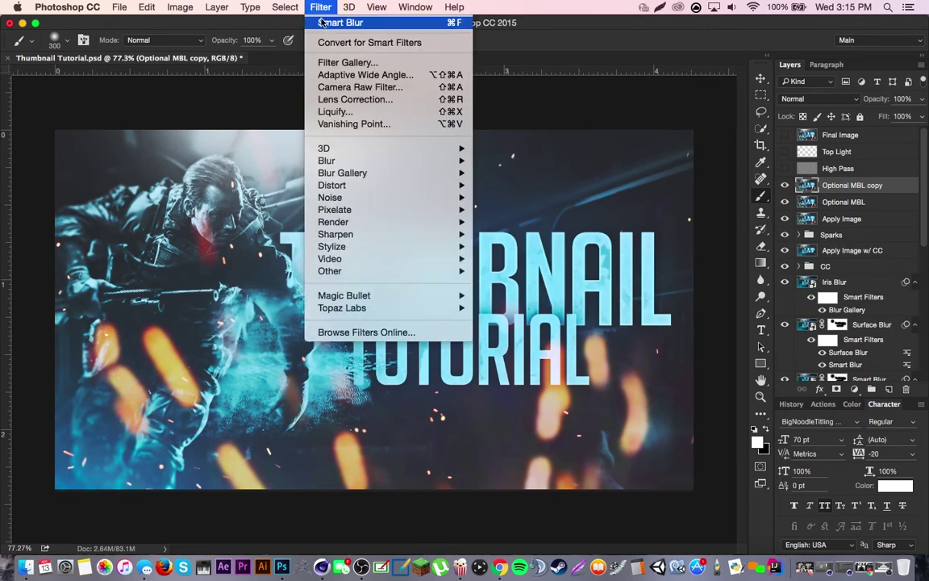
mouse_move(194, 4)
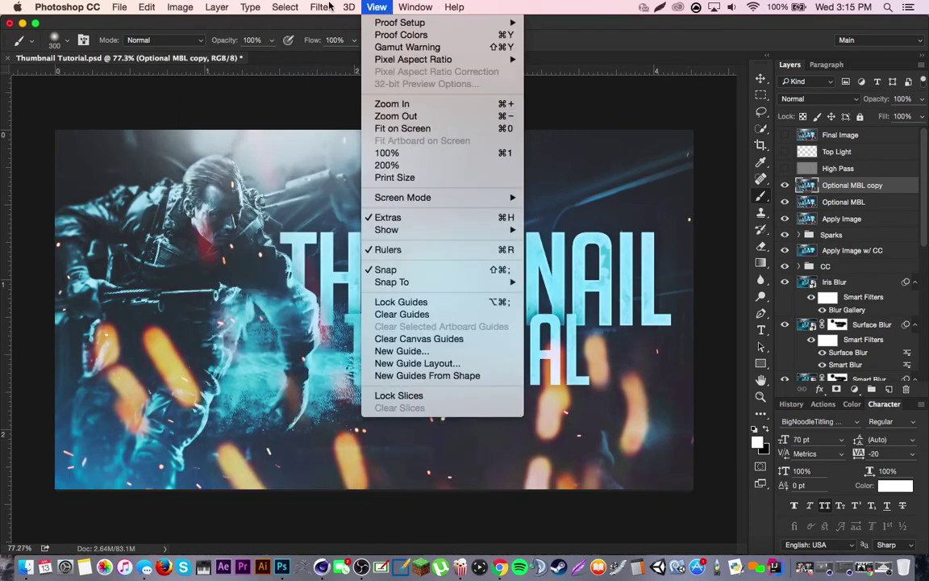
mouse_move(321, 6)
mouse_move(363, 270)
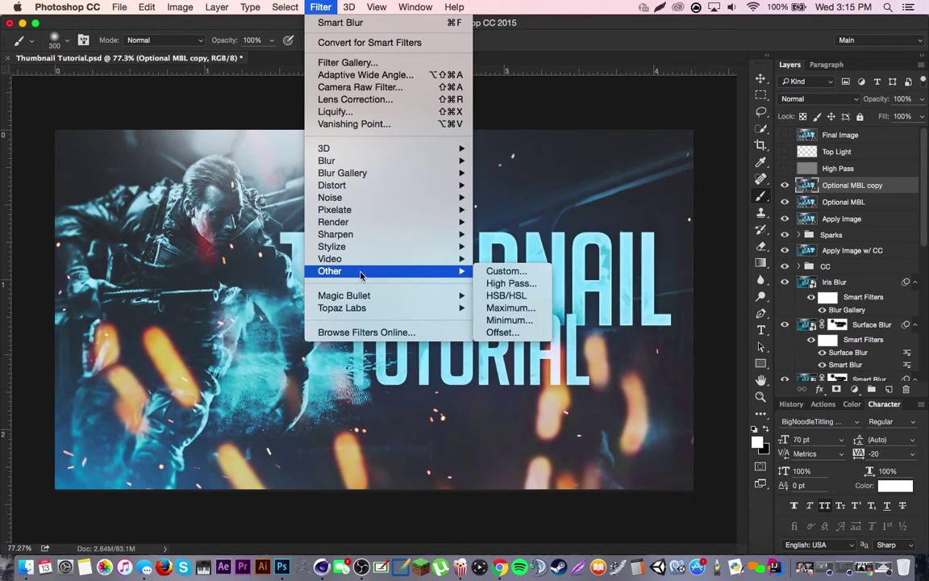
click(477, 285)
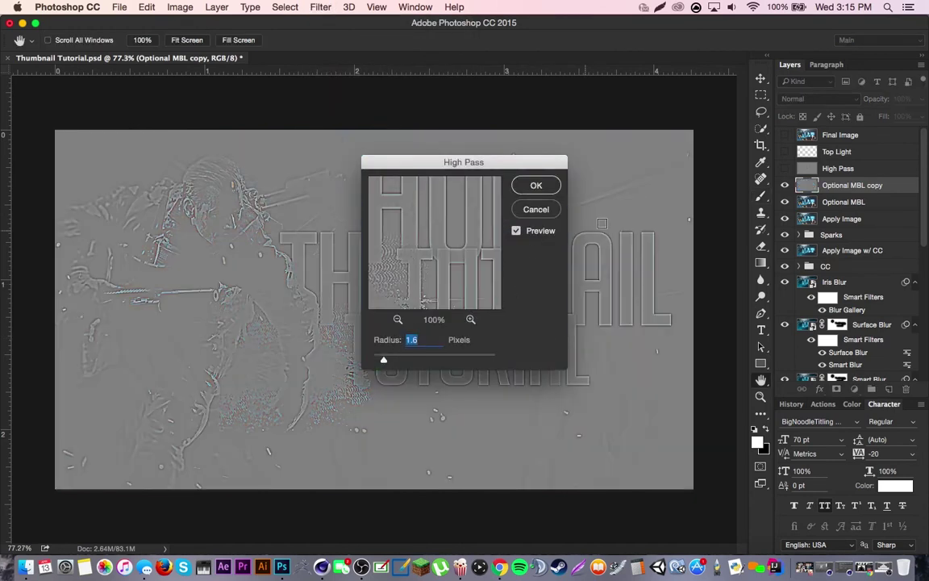
click(532, 187)
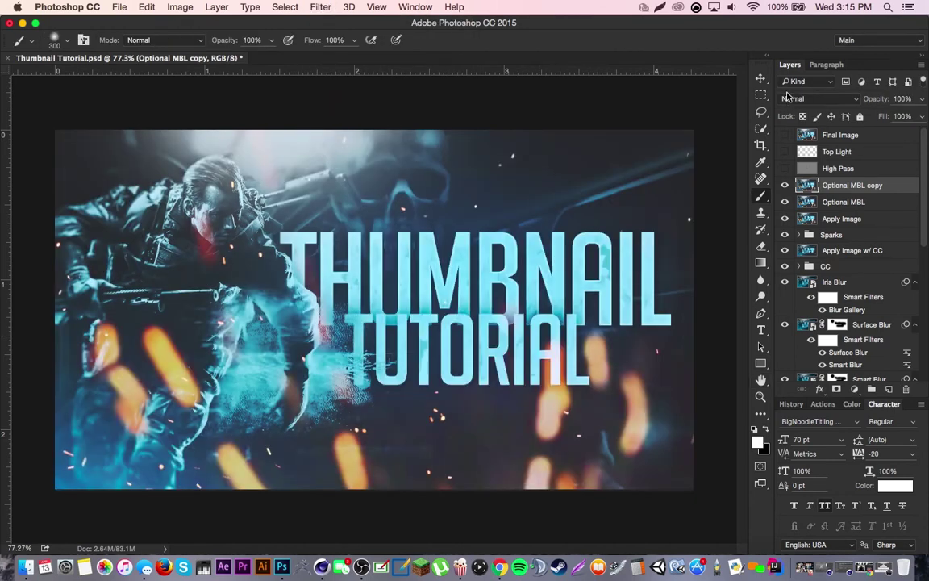
- Look through the blend modes for the Optional MBL copy without choosing one, and delete the copy
click(807, 98)
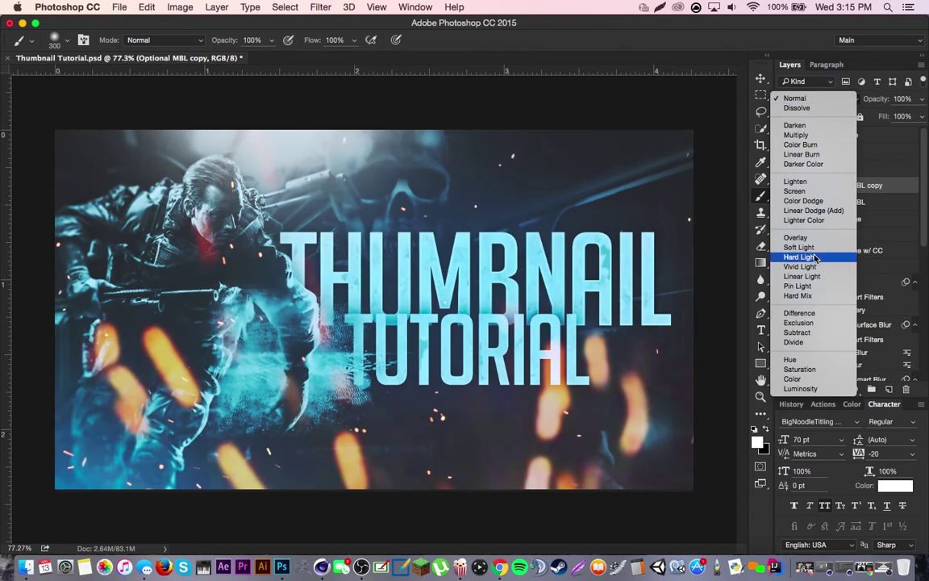
click(873, 223)
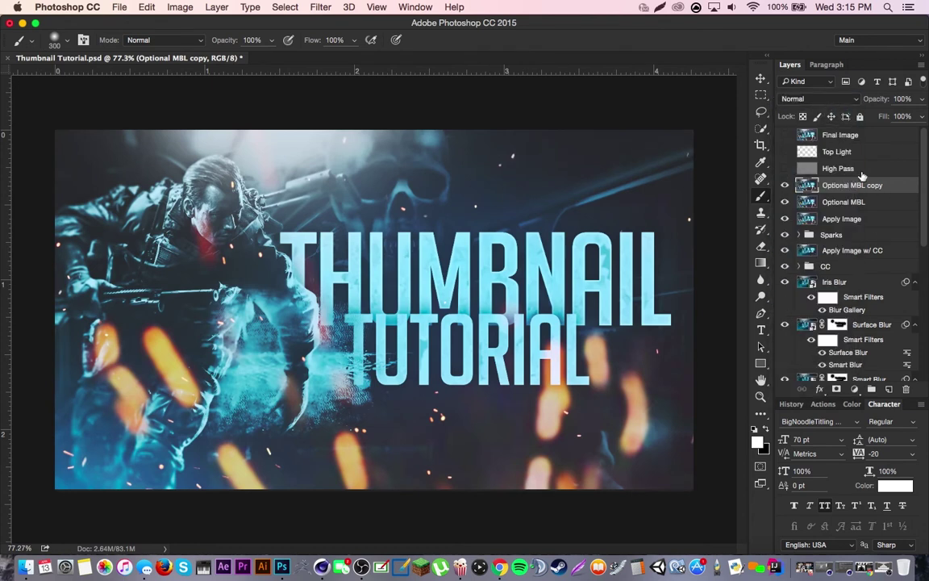
key(BackSpace)
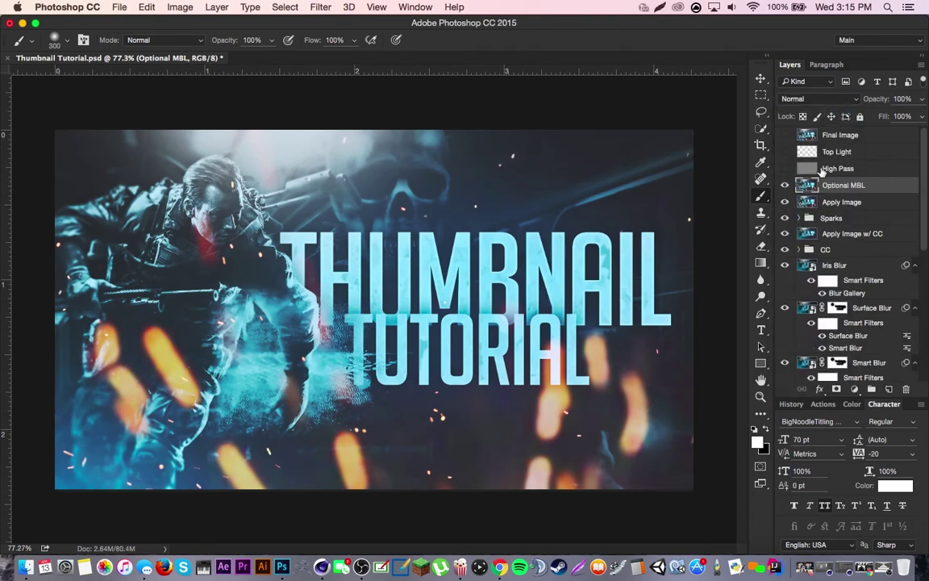
- Select and show the High Pass layer, and compare its Normal and Overlay blending, leaving it on Overlay
click(822, 170)
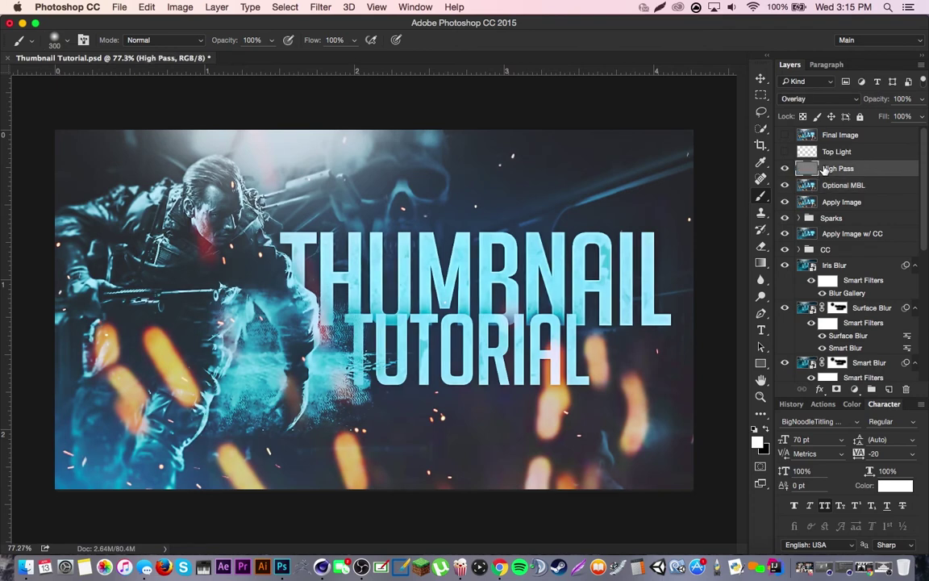
click(794, 101)
click(790, 100)
click(790, 101)
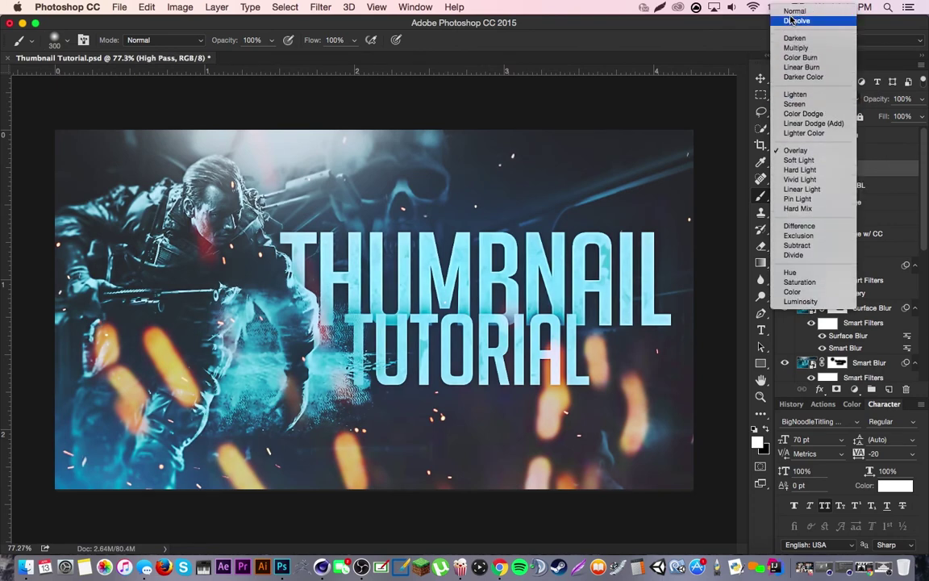
click(791, 12)
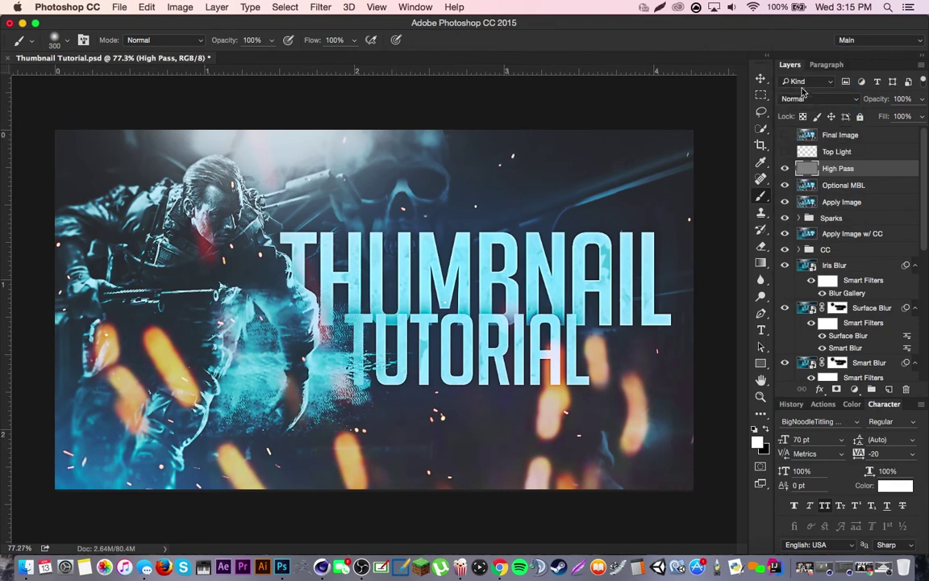
click(802, 99)
click(795, 237)
- Add a new empty layer directly above the Top Light layer
key(z)
drag(586, 320, 545, 355)
mouse_move(476, 339)
mouse_down()
mouse_move(500, 338)
mouse_move(474, 341)
mouse_up()
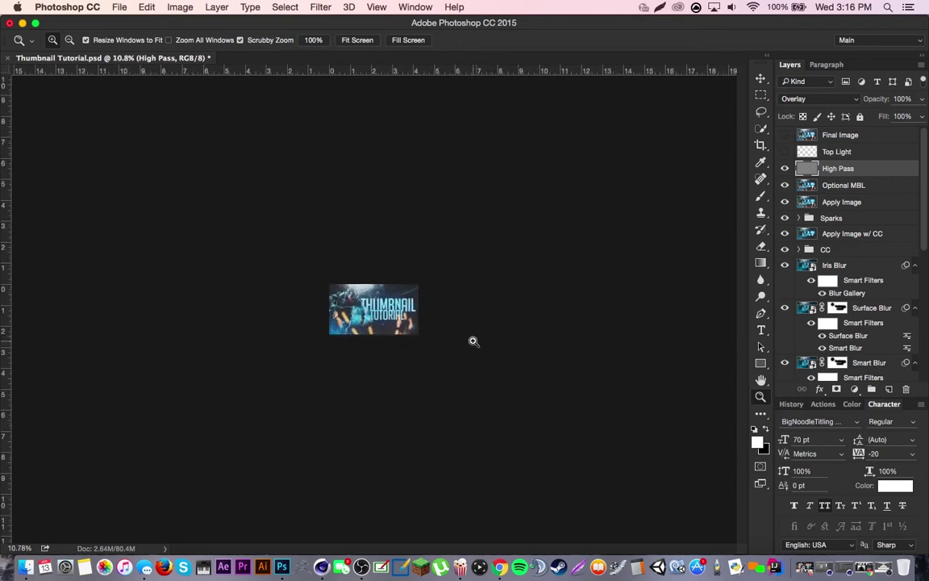
click(788, 148)
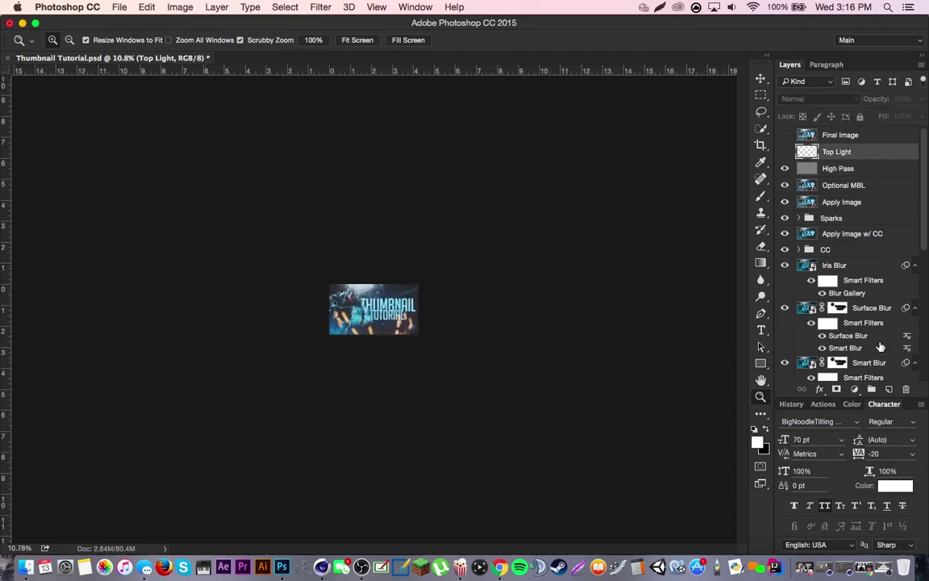
click(890, 390)
- Enlarge the brush to 2200 pixels and dab soft white light above the canvas's top edge on the new layer
key(b)
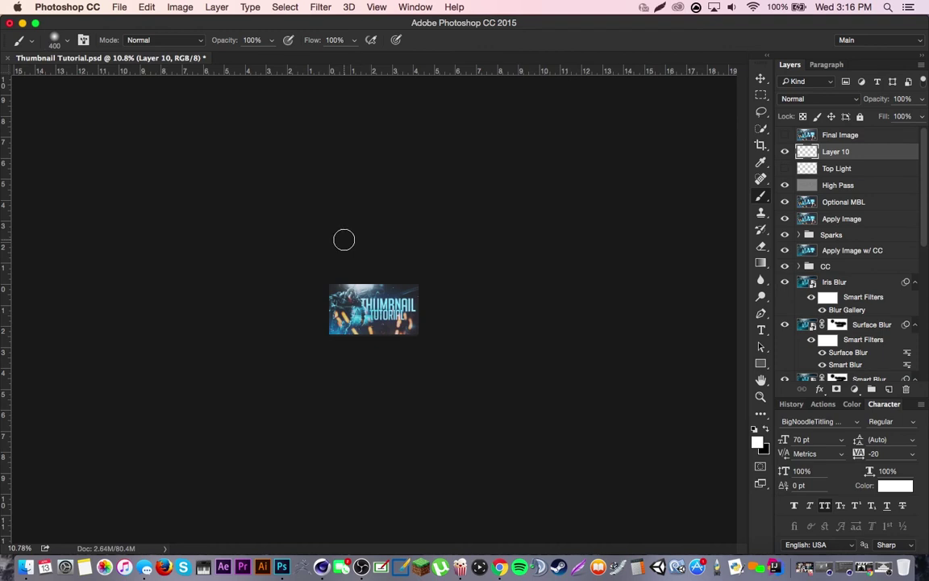
key(bracketright)
key(bracketright)
key(bracketright)
key(bracketright)
key(bracketright)
key(bracketright)
key(bracketright)
key(bracketright)
key(bracketright)
key(bracketright)
key(bracketright)
key(bracketright)
key(bracketright)
key(bracketright)
key(bracketright)
key(bracketright)
key(bracketright)
key(bracketright)
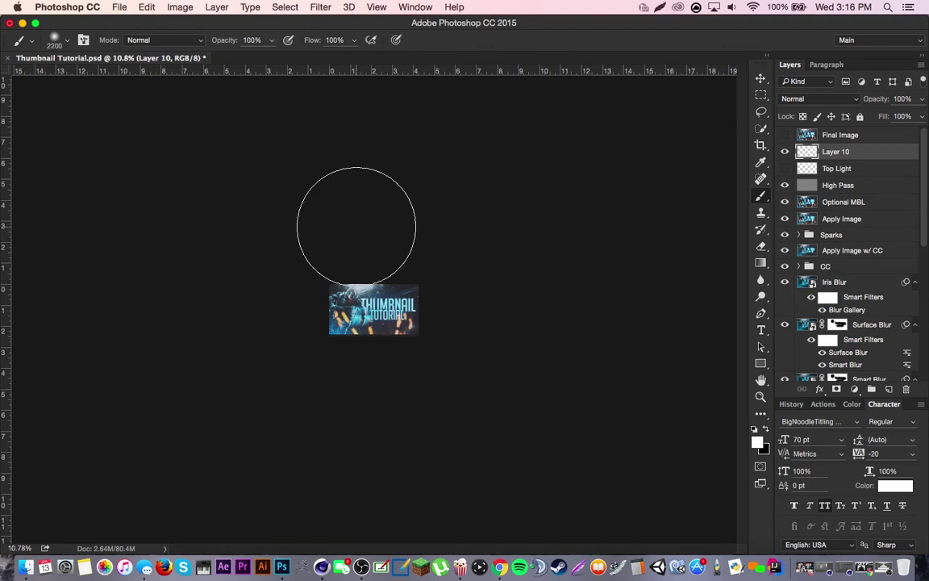
click(756, 442)
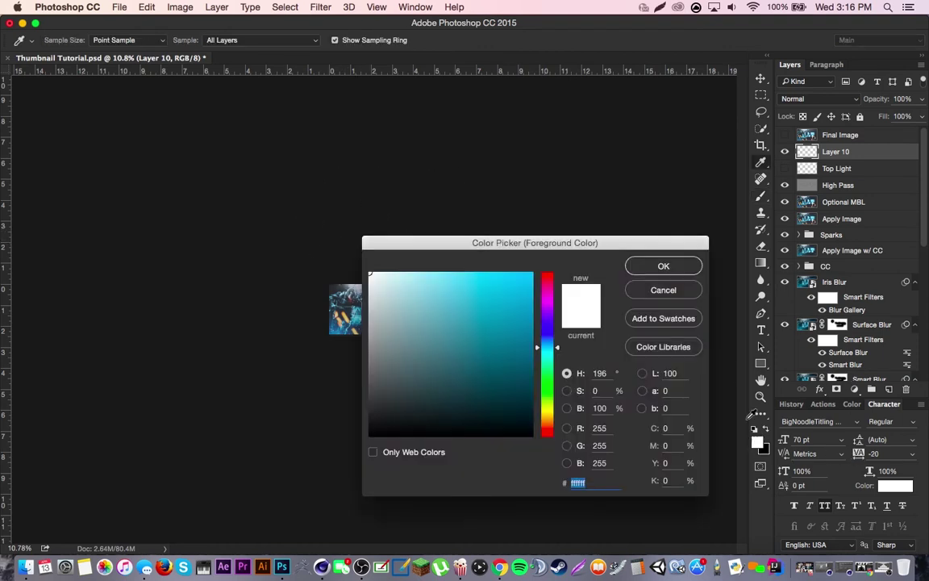
click(634, 286)
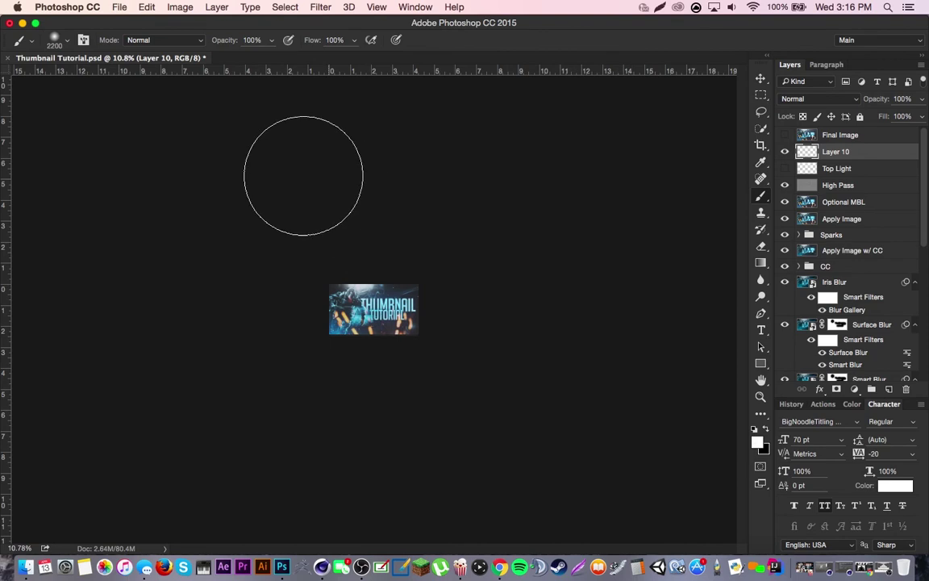
click(371, 214)
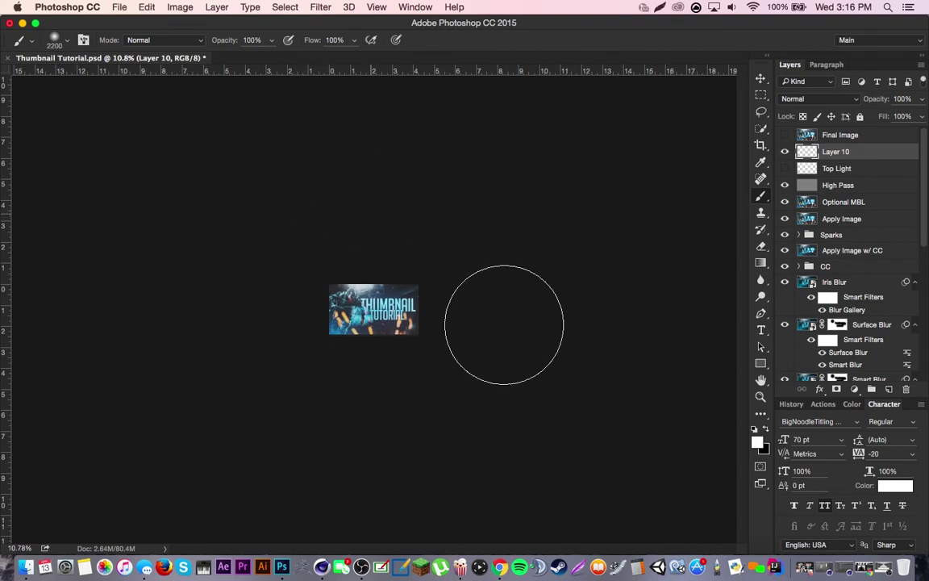
- Delete the newly painted light layer and show the existing Top Light layer
click(761, 397)
drag(403, 318, 453, 317)
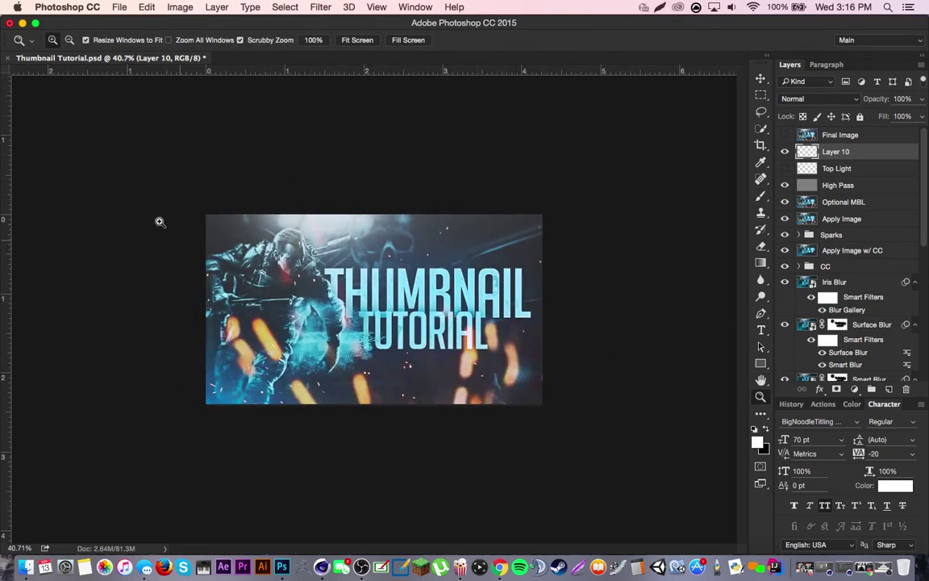
key(Delete)
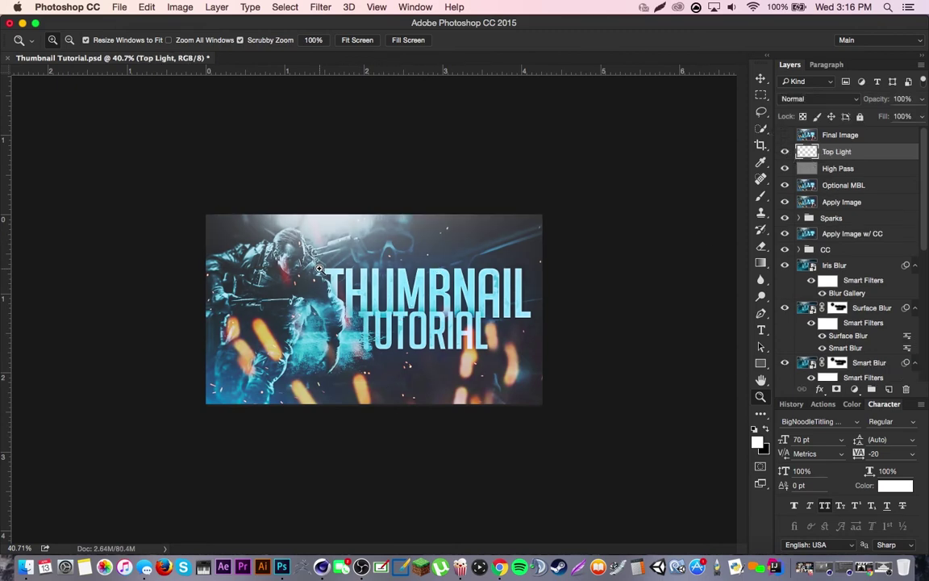
- Show and select the Final Image layer, and review the full layer stack and the finished image
mouse_move(323, 273)
mouse_down()
mouse_move(390, 272)
mouse_move(322, 274)
mouse_up()
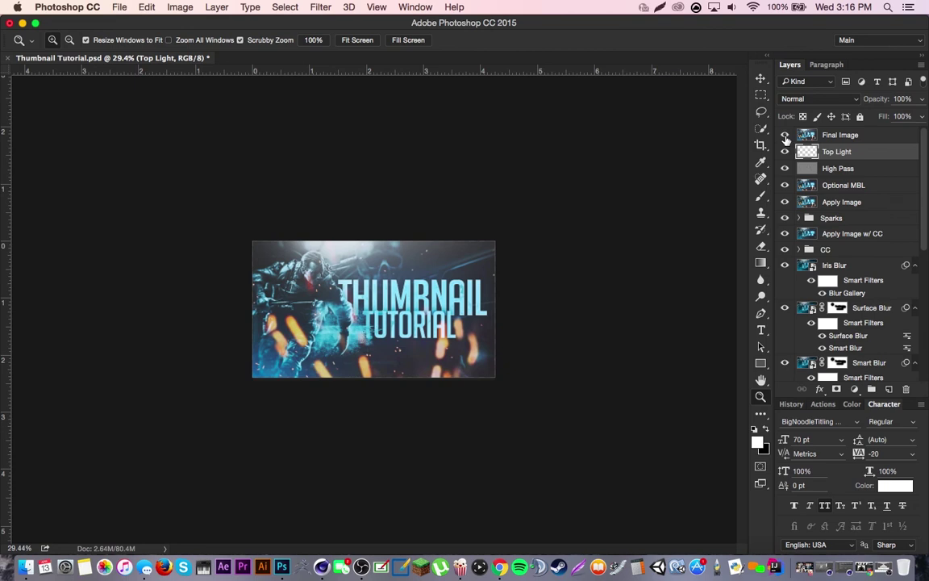
key(alt+bracketright)
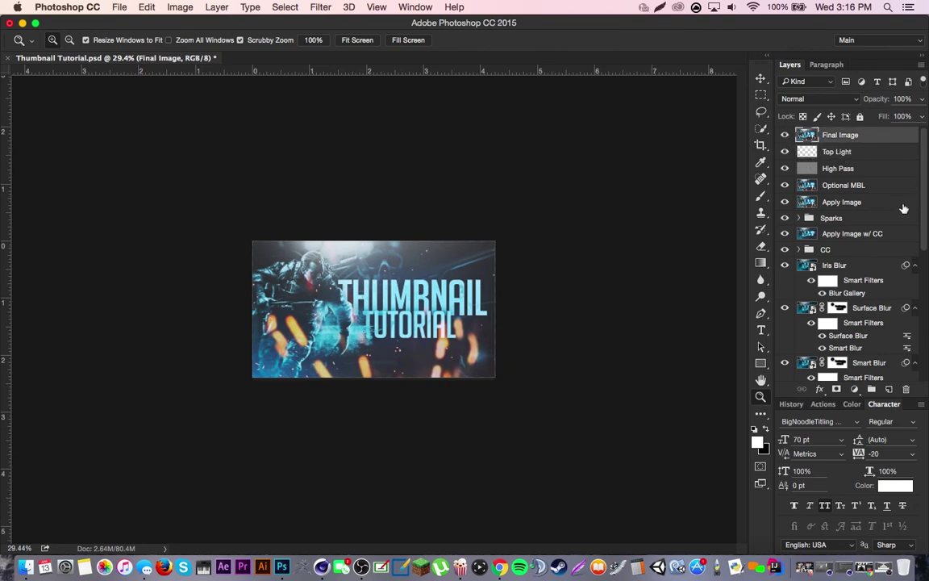
scroll(904, 217, down, 3)
scroll(899, 242, up, 3)
scroll(896, 290, down, 6)
scroll(895, 339, up, 6)
scroll(895, 338, down, 5)
scroll(895, 290, up, 5)
drag(380, 255, 446, 328)
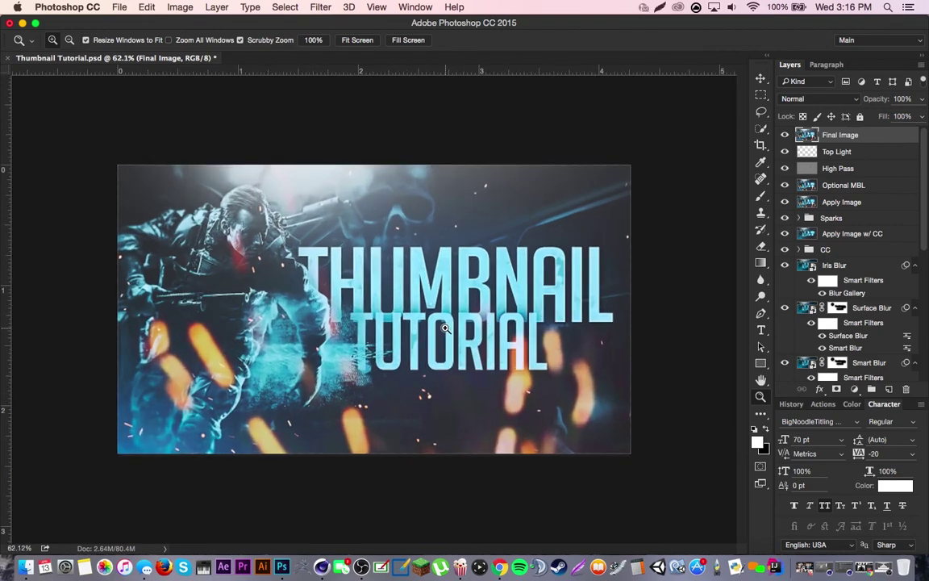
- Demonstrate saving the design under the same name as a PNG, and cancel without saving
click(121, 8)
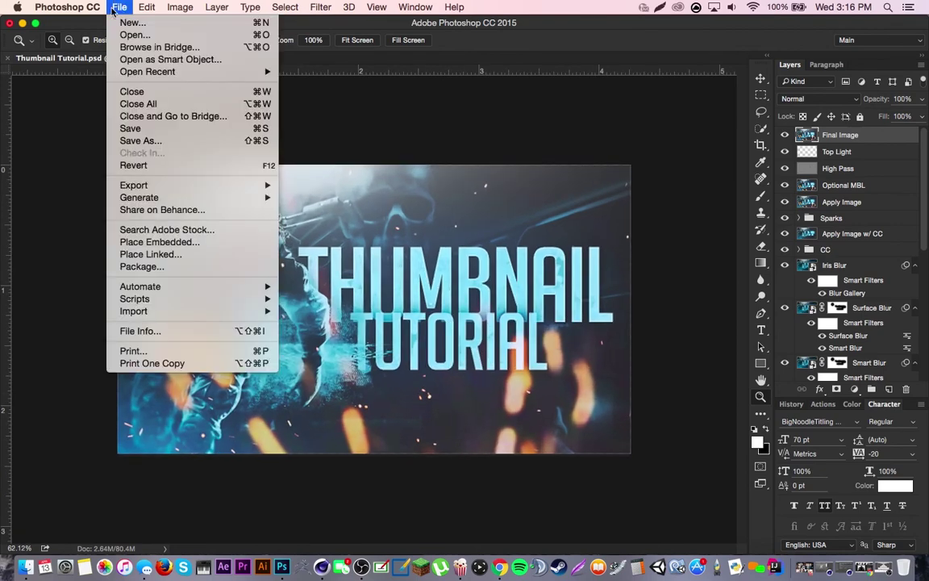
click(175, 145)
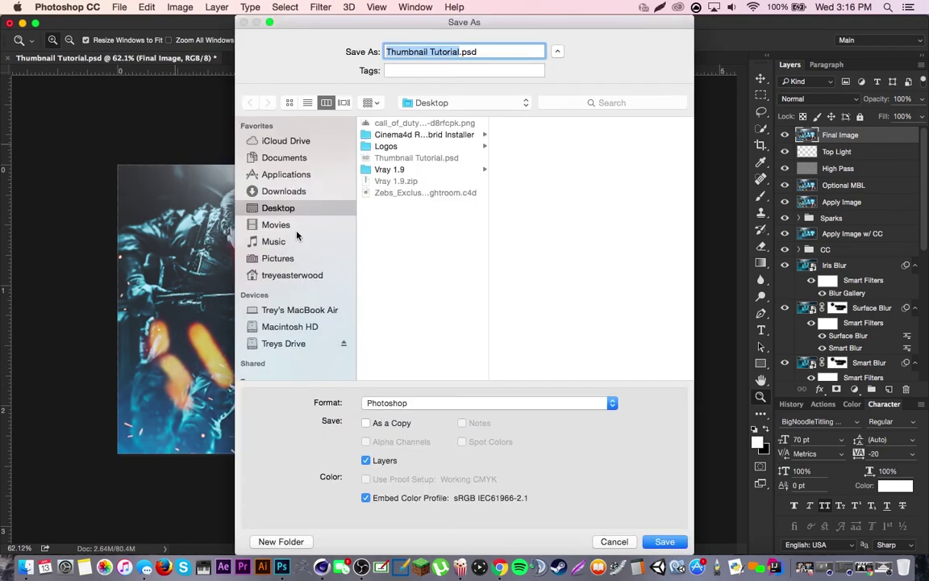
click(443, 402)
mouse_move(407, 567)
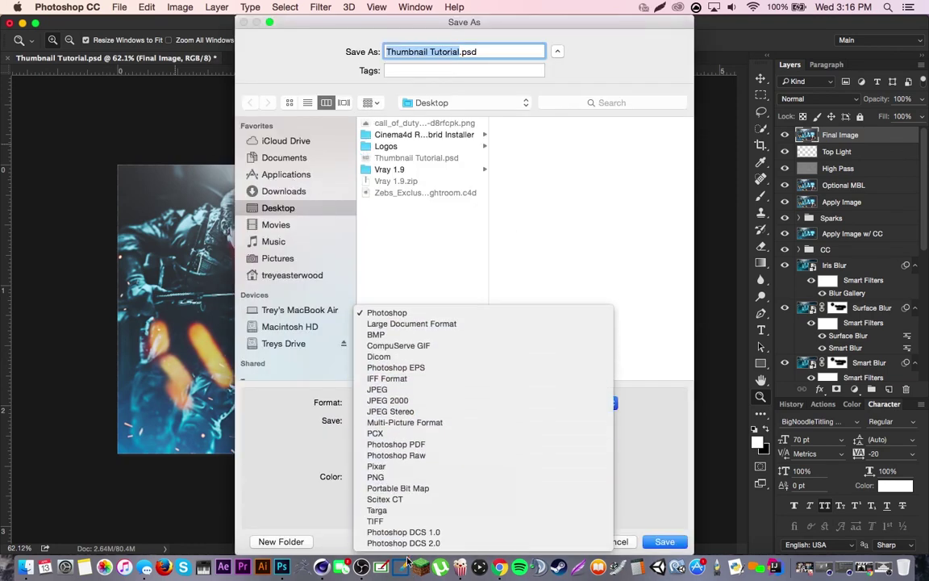
click(419, 478)
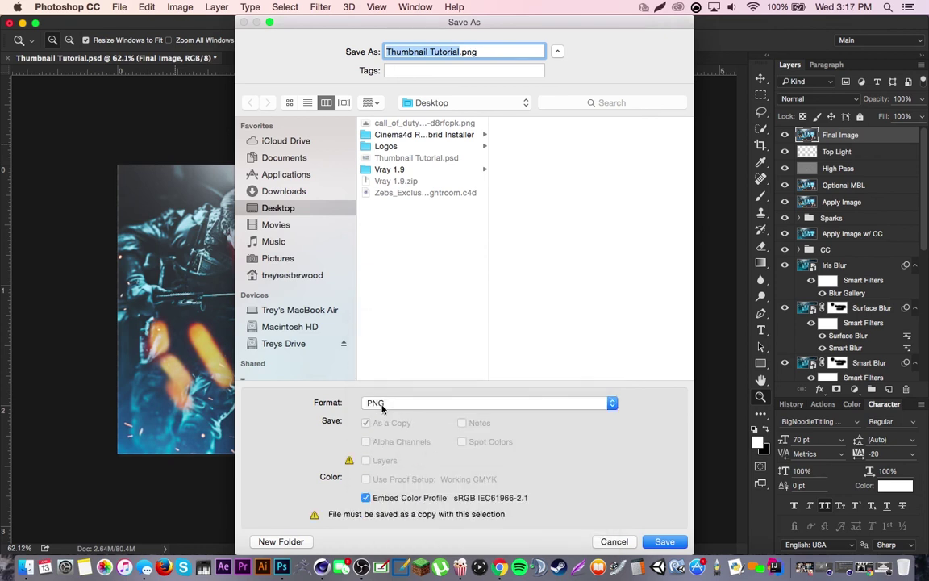
click(384, 404)
click(422, 405)
click(629, 544)
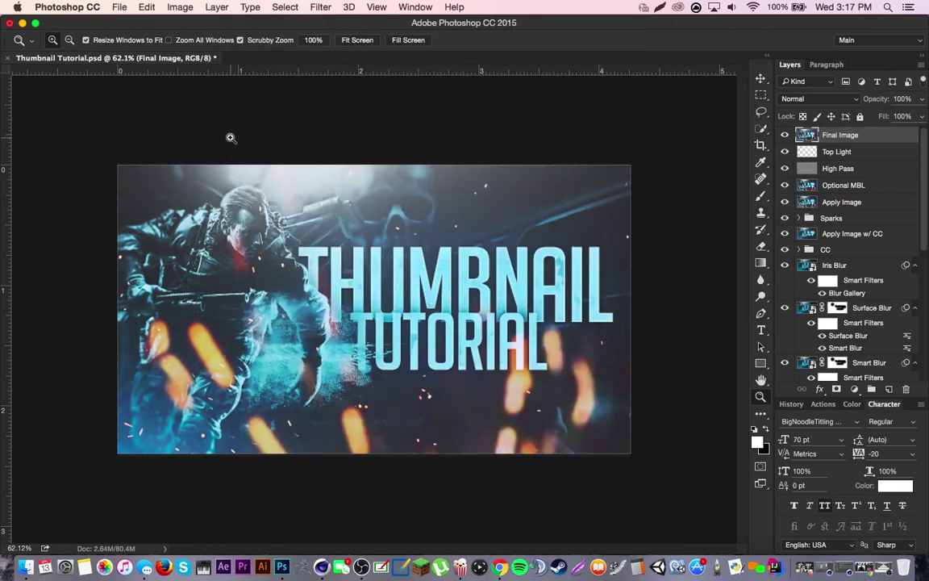